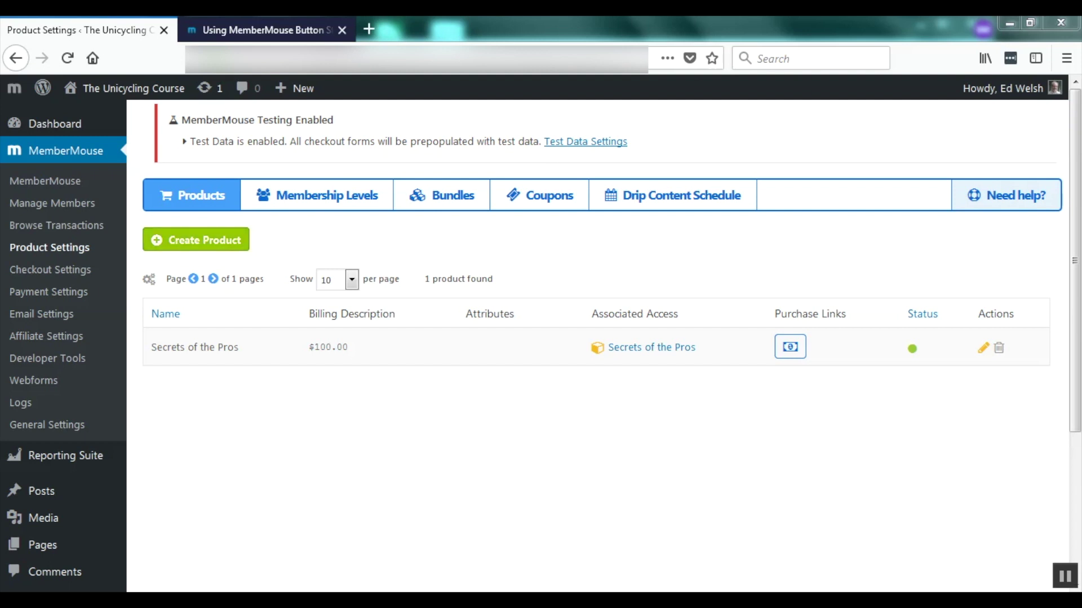
- Start a new product named "Bronze Standard" with a price of 10.00 USD
{"action": "left_click", "coordinate": [196, 240]}
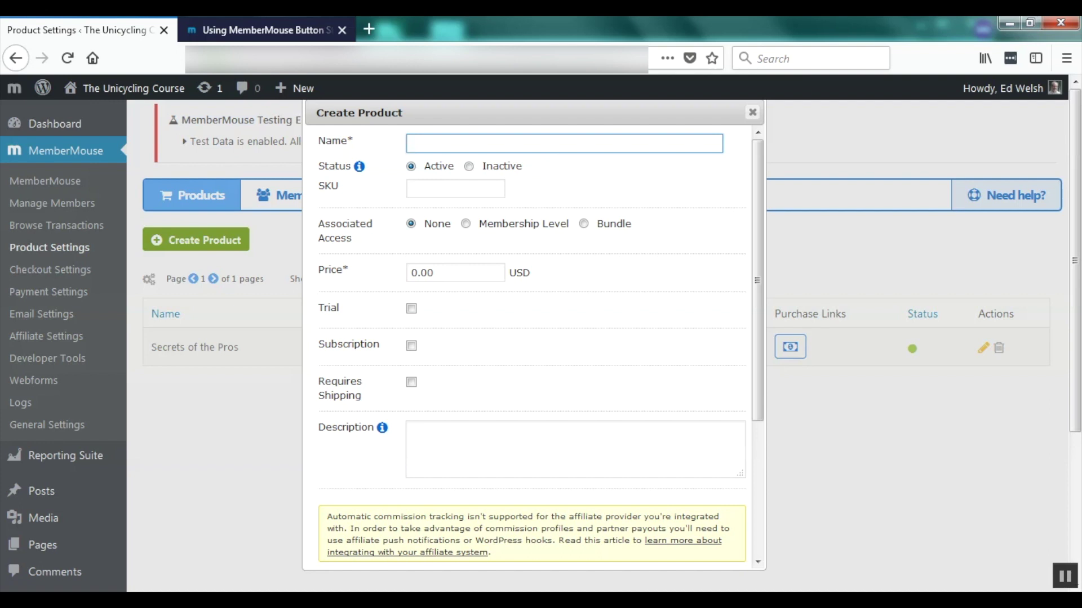
{"action": "type", "text": "Bronze Standard"}
{"action": "key", "text": "Tab"}
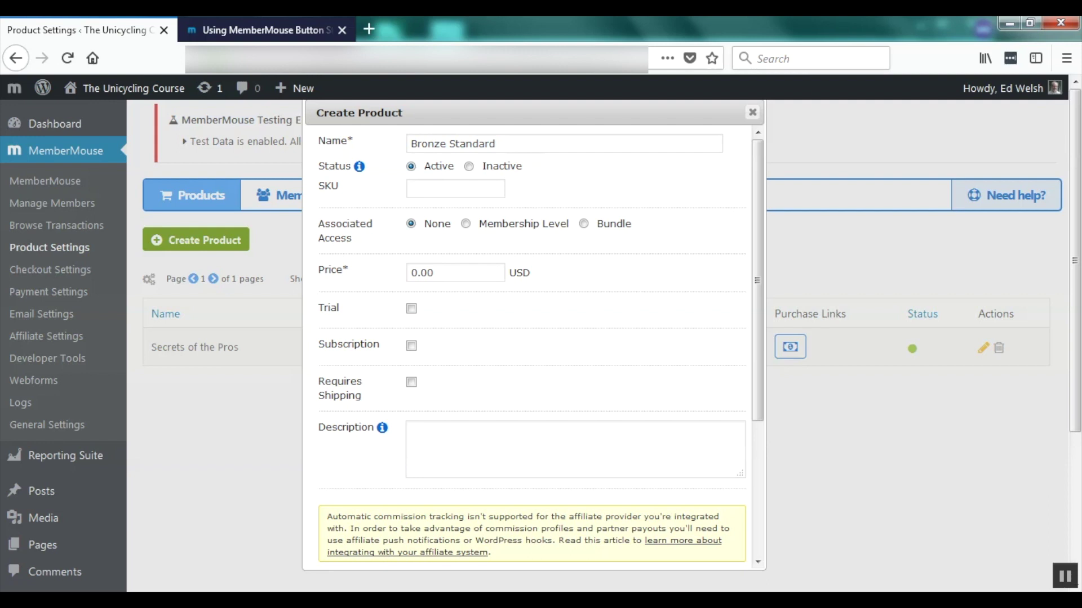
{"action": "left_click", "coordinate": [411, 273]}
{"action": "type", "text": "1"}
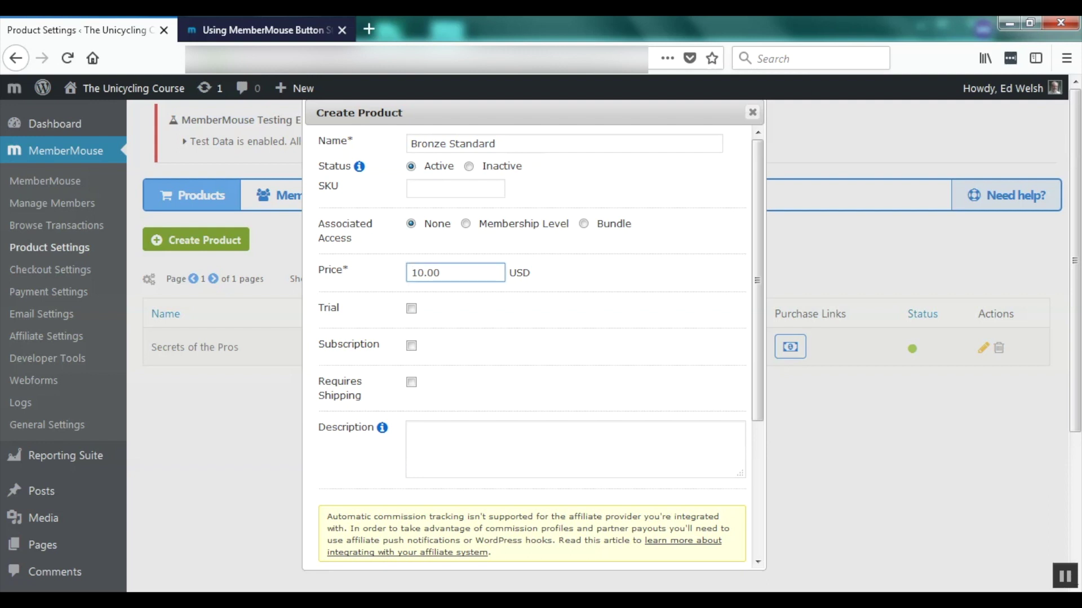
- Make the product a subscription with a rebill period of 1 month
{"action": "left_click", "coordinate": [411, 346]}
{"action": "left_click", "coordinate": [492, 371]}
{"action": "type", "text": "1"}
{"action": "left_click", "coordinate": [589, 372]}
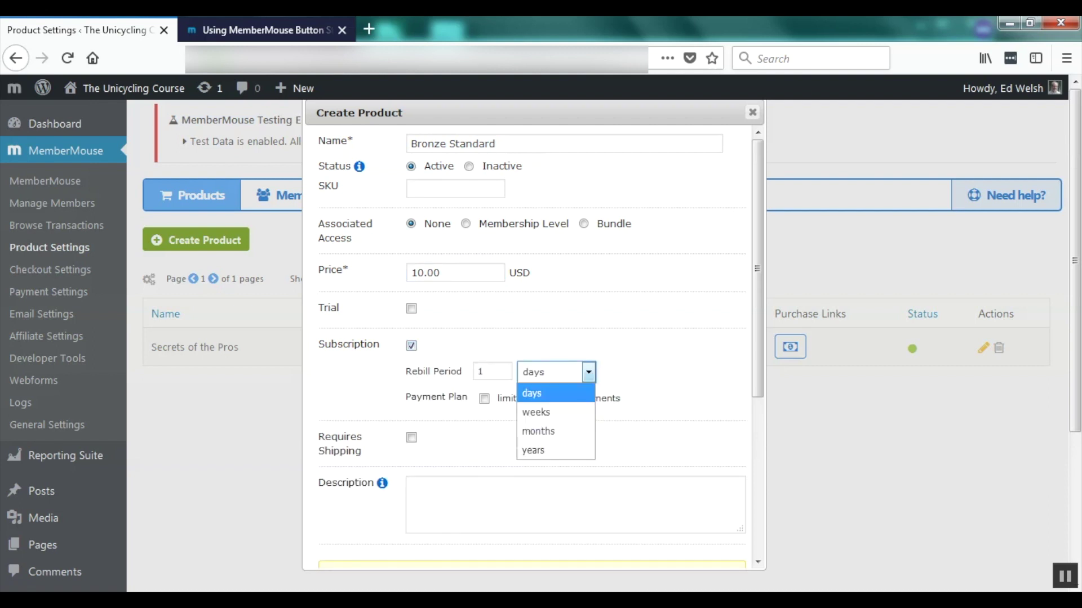
{"action": "left_click", "coordinate": [538, 431]}
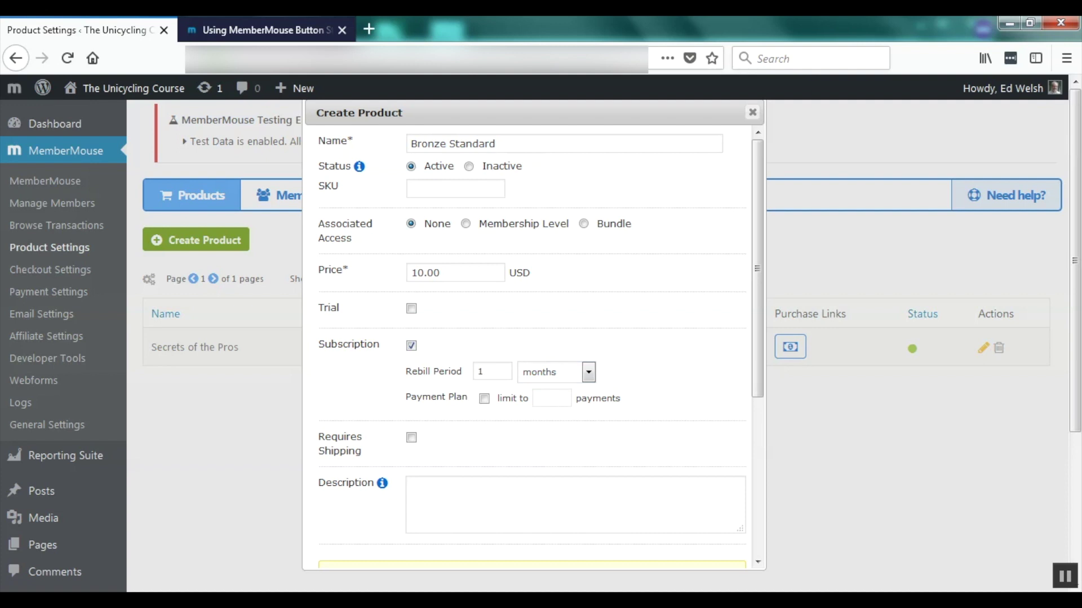
- Enter "$10.00/month" as the product description and save the product
{"action": "left_click", "coordinate": [411, 486]}
{"action": "type", "text": "$10.00/m"}
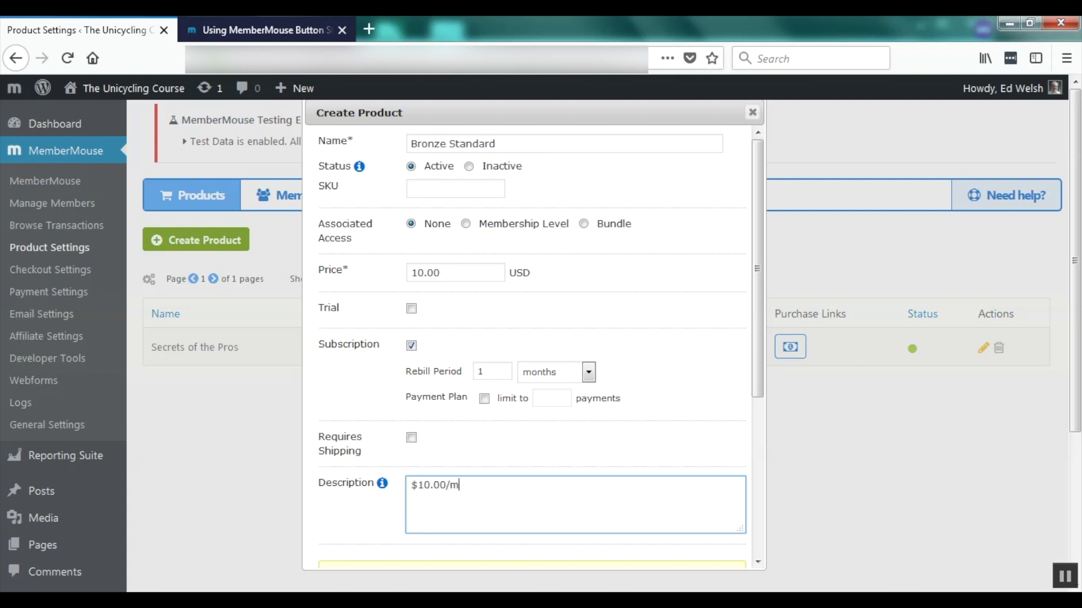
{"action": "type", "text": "onth"}
{"action": "left_click", "coordinate": [758, 269]}
{"action": "left_click_drag", "start_coordinate": [757, 269], "coordinate": [758, 425]}
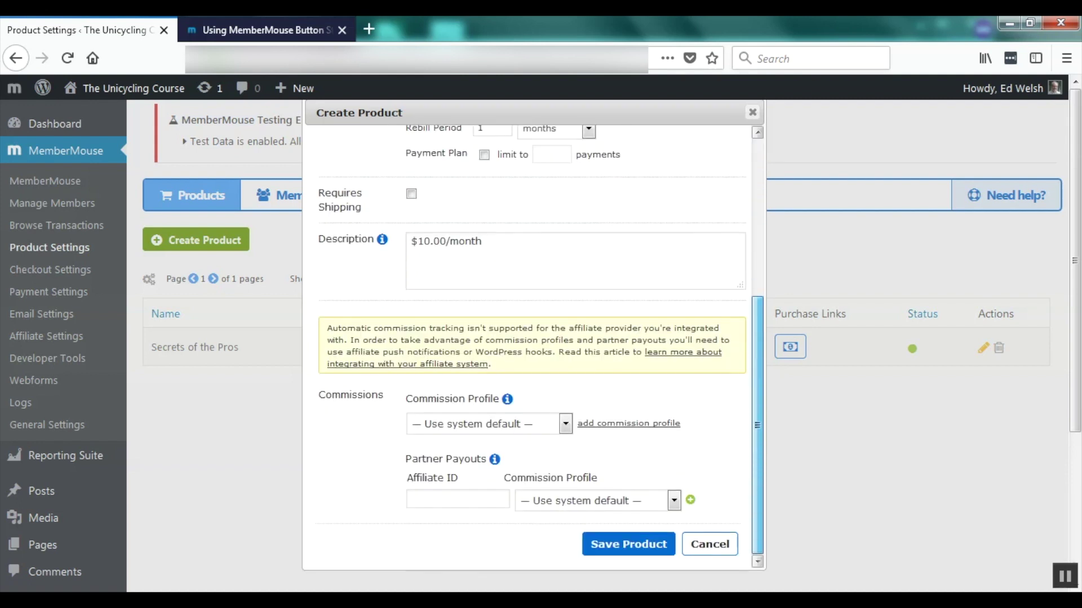
{"action": "left_click", "coordinate": [628, 544]}
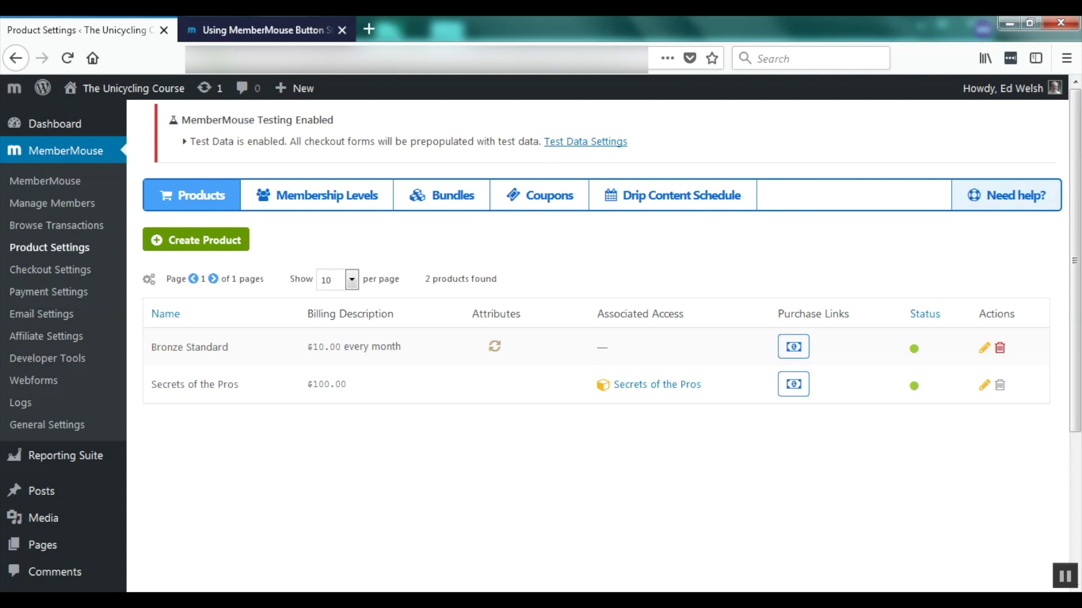
- Start a new membership level named "Bronze Membership", set it to Paid and assign it the Bronze Standard product
{"action": "left_click", "coordinate": [317, 195]}
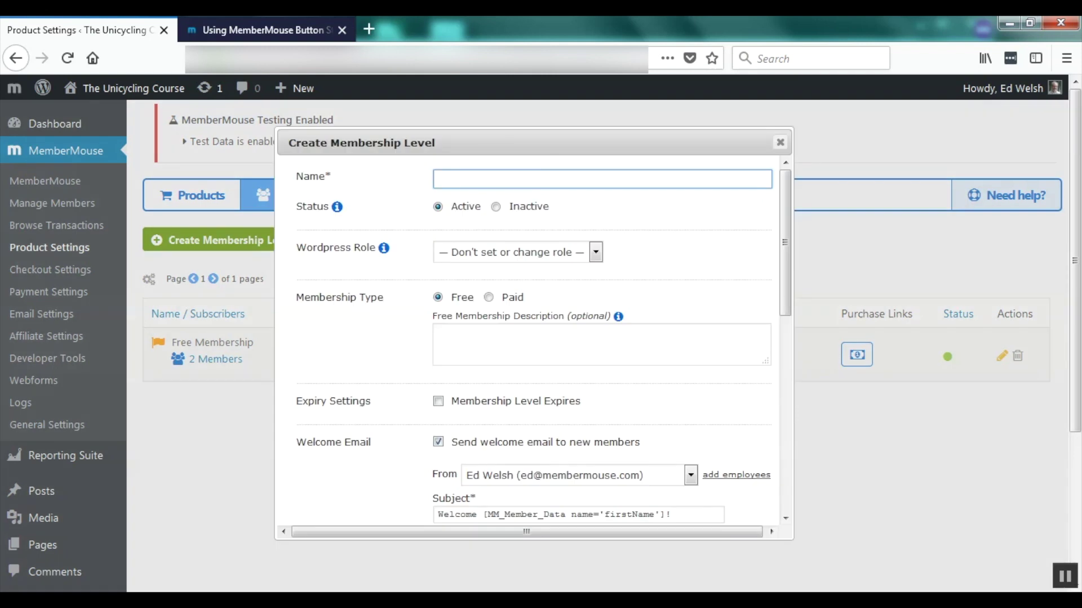
{"action": "type", "text": "Bronze Membership"}
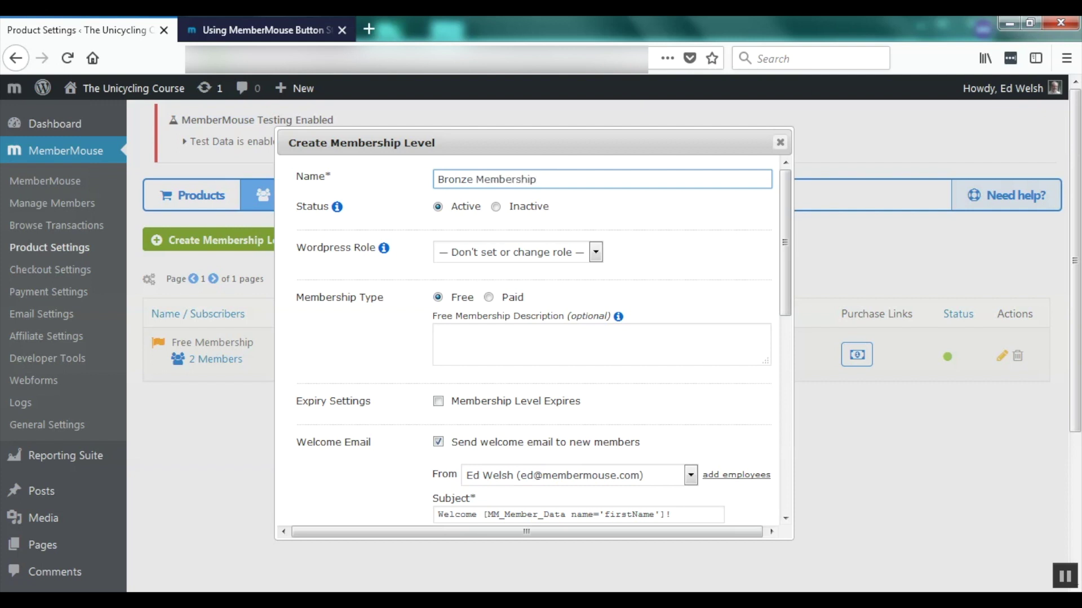
{"action": "left_click", "coordinate": [488, 297]}
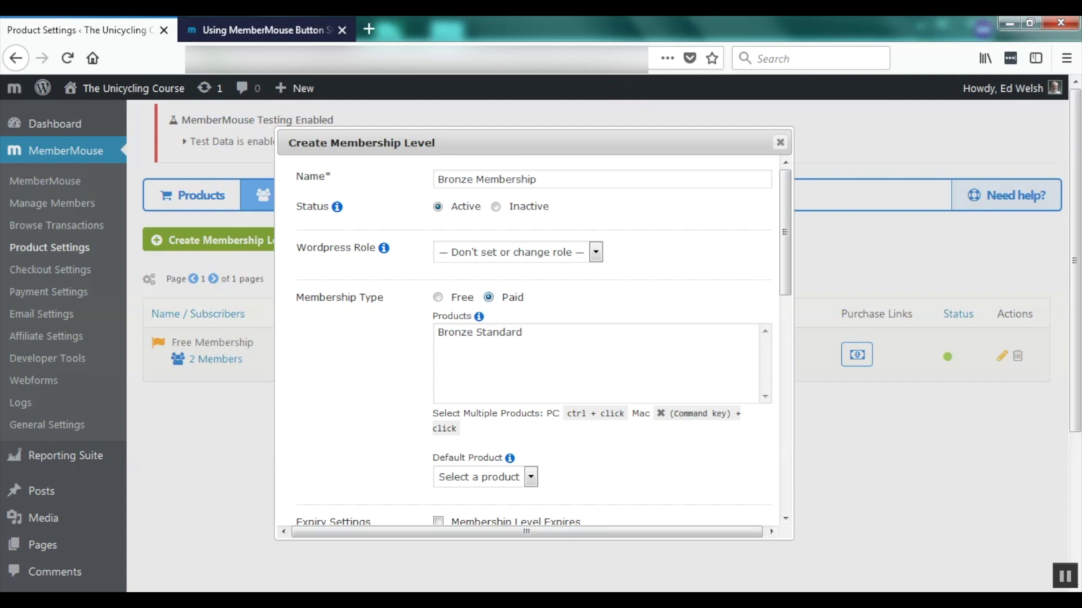
{"action": "left_click", "coordinate": [480, 332]}
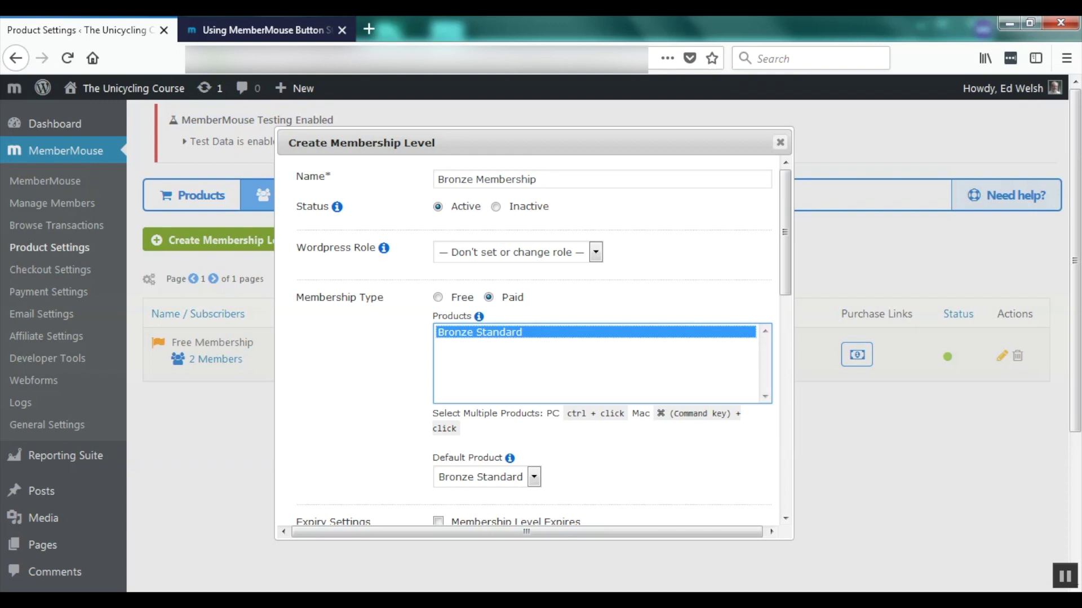
- Look through the Members and Decisions tags in the welcome email's SmartTag Library and open the MM_Member_Decision documentation
{"action": "scroll", "coordinate": [533, 338], "scroll_direction": "down", "scroll_amount": 5}
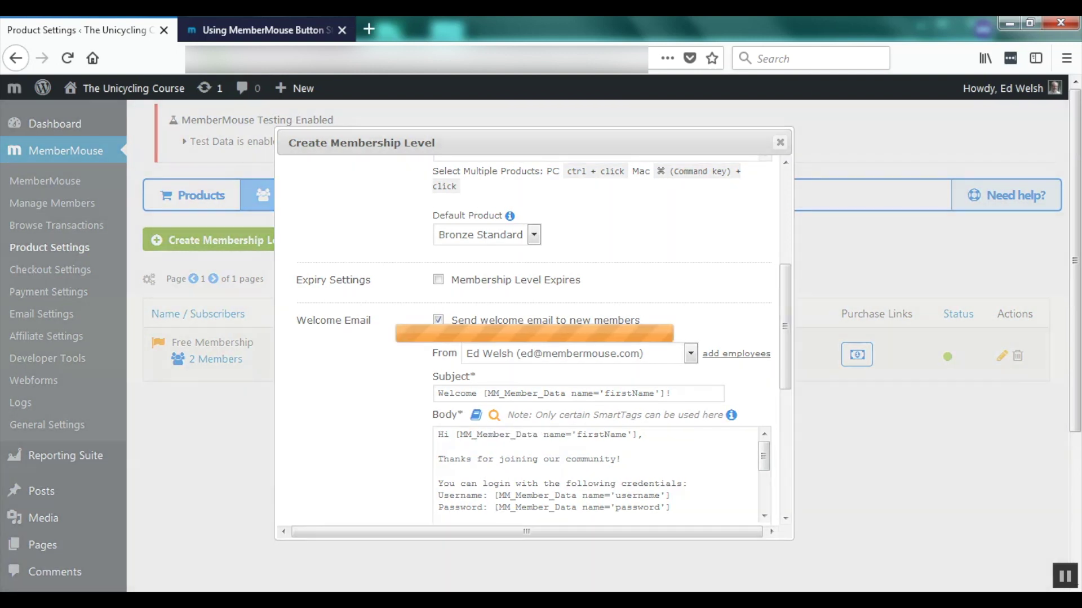
{"action": "left_click", "coordinate": [475, 415]}
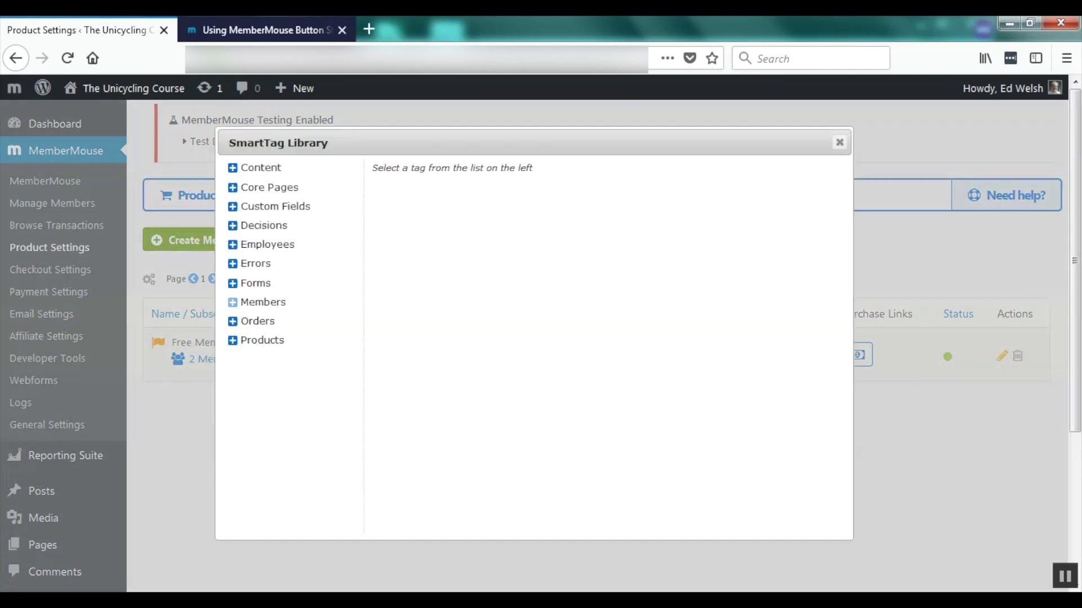
{"action": "left_click", "coordinate": [233, 303]}
{"action": "left_click", "coordinate": [232, 226]}
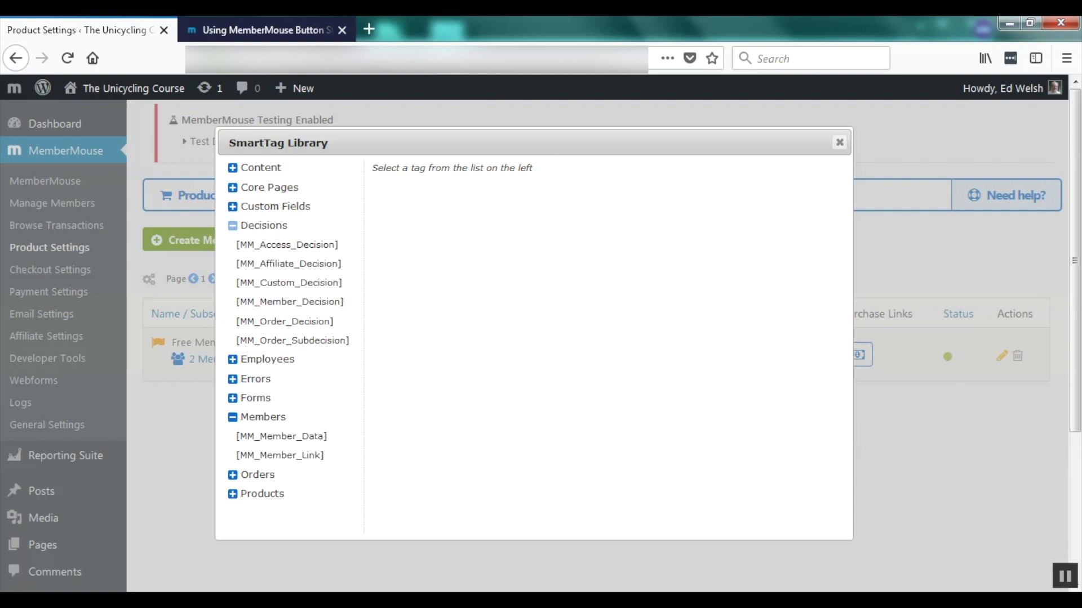
{"action": "left_click", "coordinate": [289, 302]}
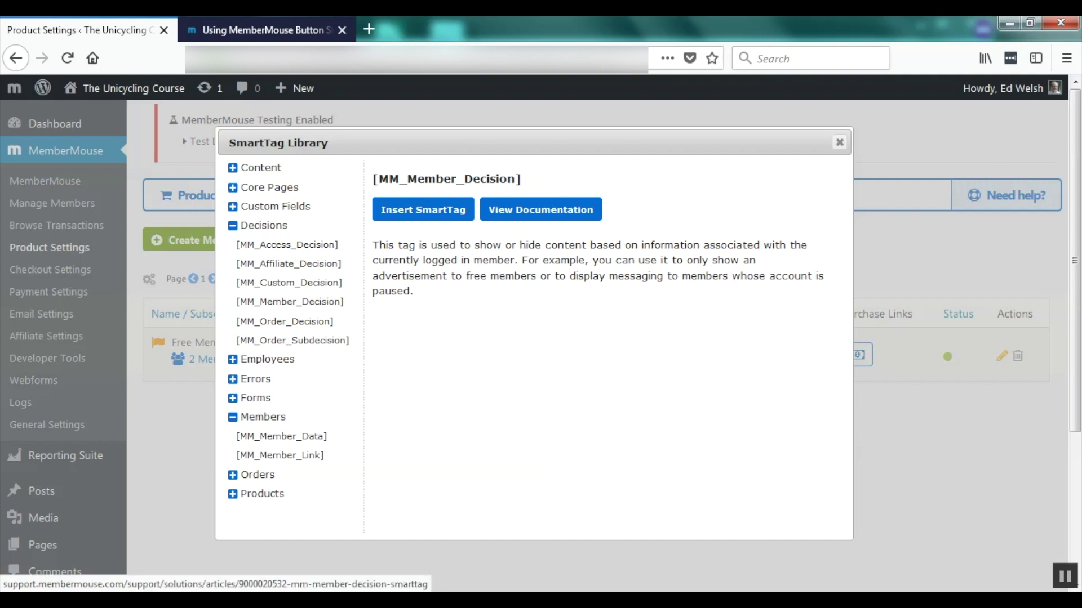
{"action": "left_click", "coordinate": [540, 210]}
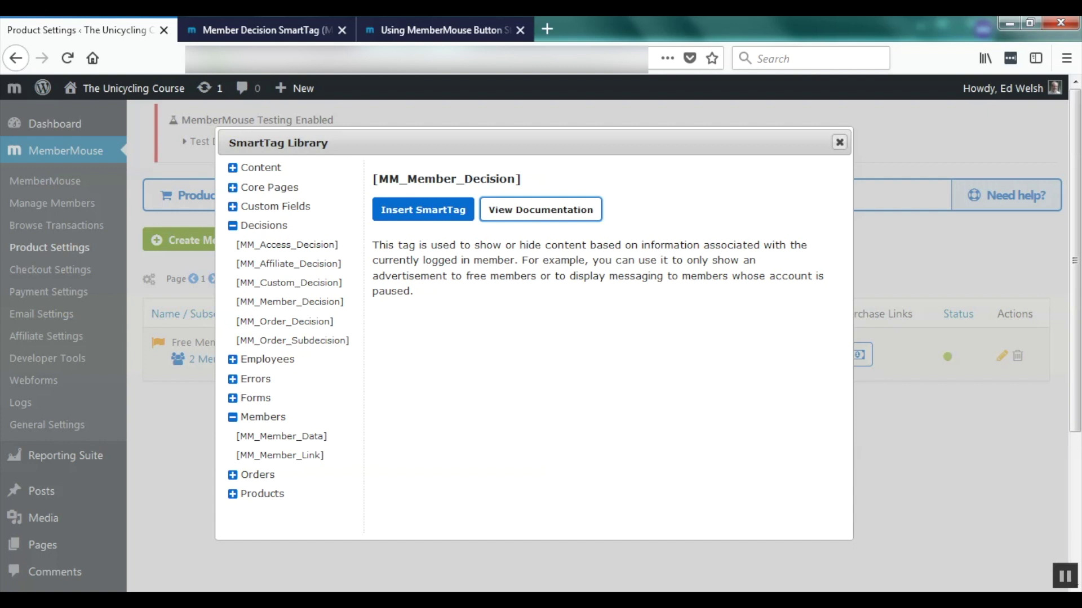
{"action": "key", "text": "Escape"}
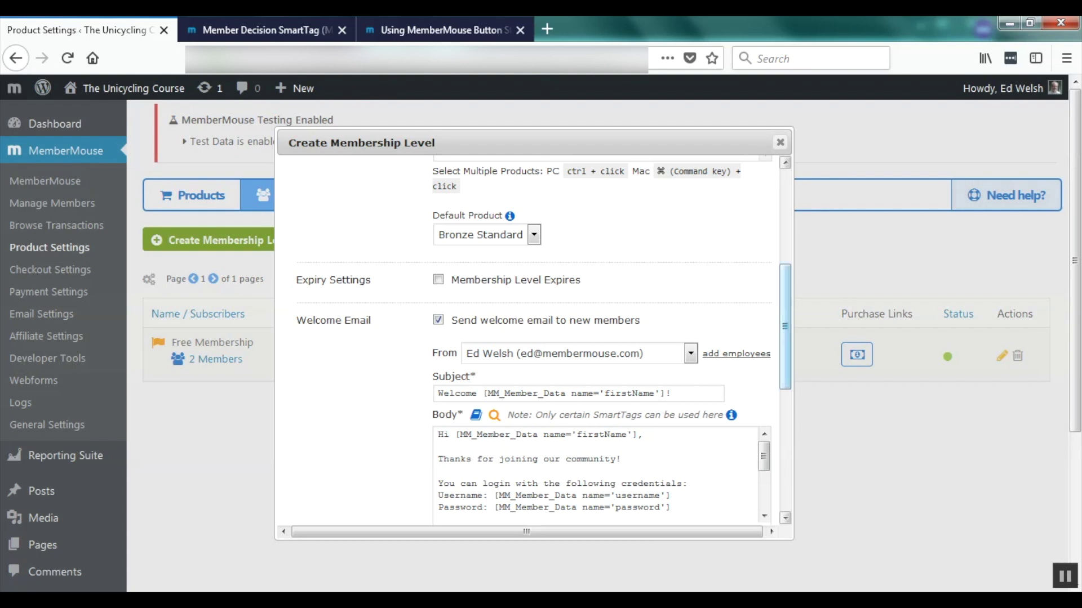
- Save the Bronze Membership level
{"action": "scroll", "coordinate": [785, 327], "scroll_direction": "down", "scroll_amount": 5}
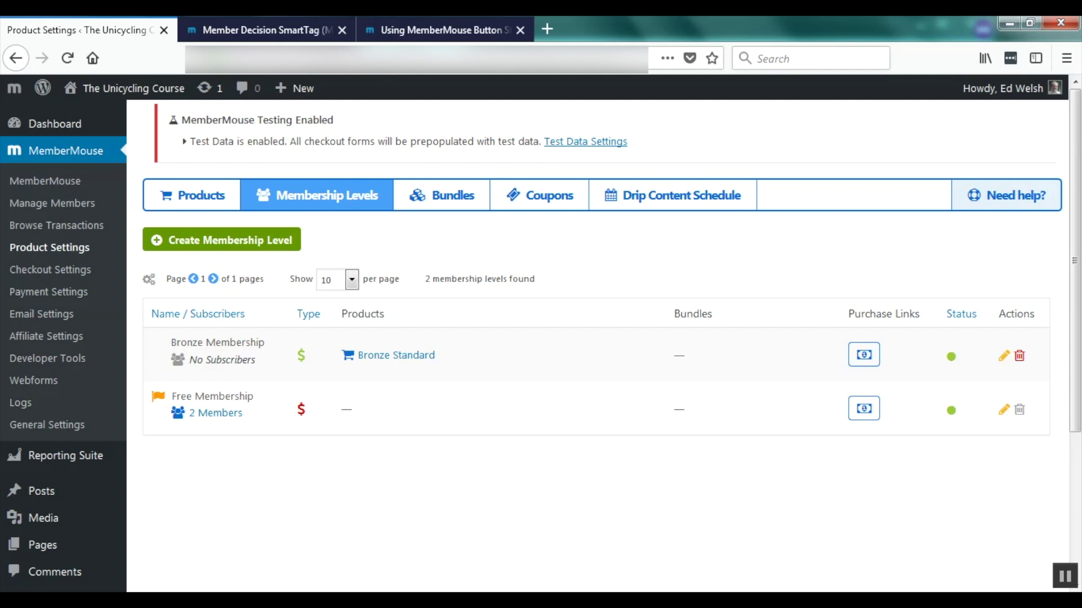
- Choose Stripe as the onsite payment method in the payment settings and save the payment methods
{"action": "left_click", "coordinate": [49, 292]}
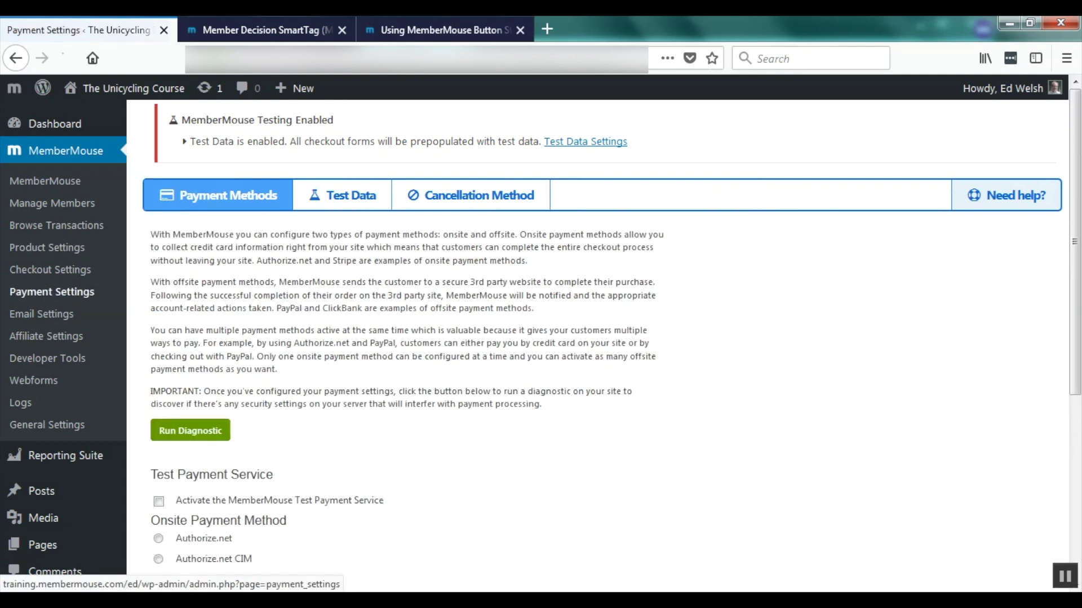
{"action": "scroll", "coordinate": [541, 338], "scroll_direction": "down", "scroll_amount": 5}
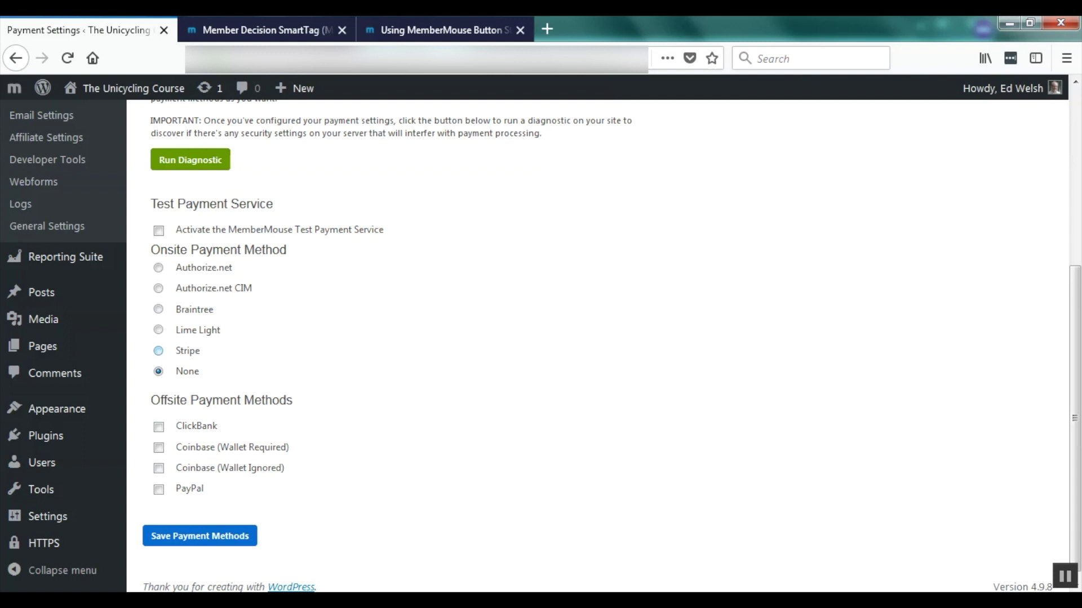
{"action": "left_click", "coordinate": [158, 350]}
{"action": "scroll", "coordinate": [159, 351], "scroll_direction": "down", "scroll_amount": 3}
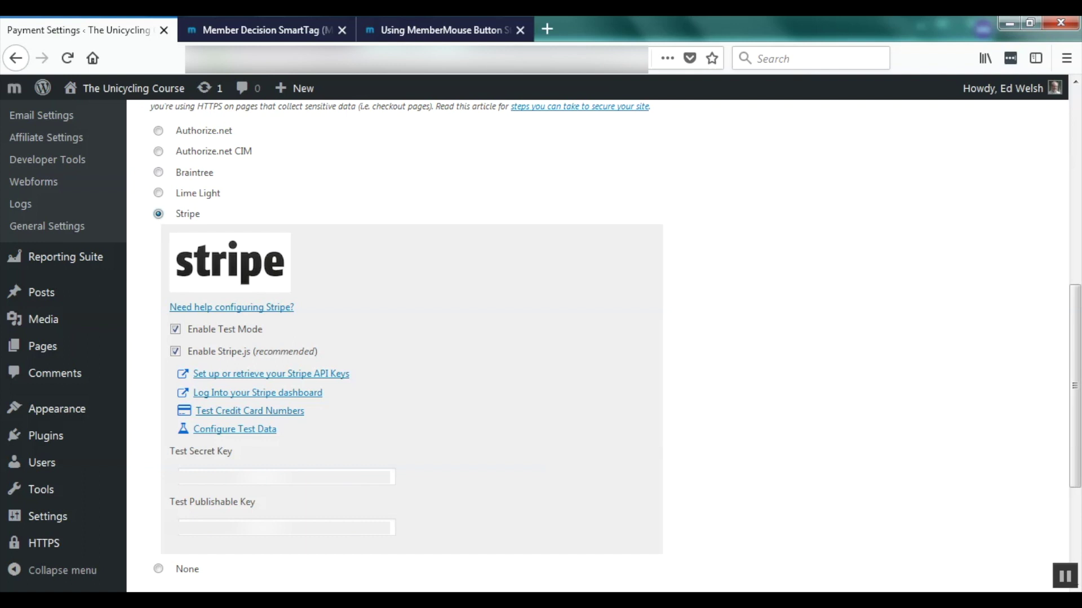
{"action": "scroll", "coordinate": [597, 339], "scroll_direction": "down", "scroll_amount": 4}
{"action": "left_click", "coordinate": [199, 526]}
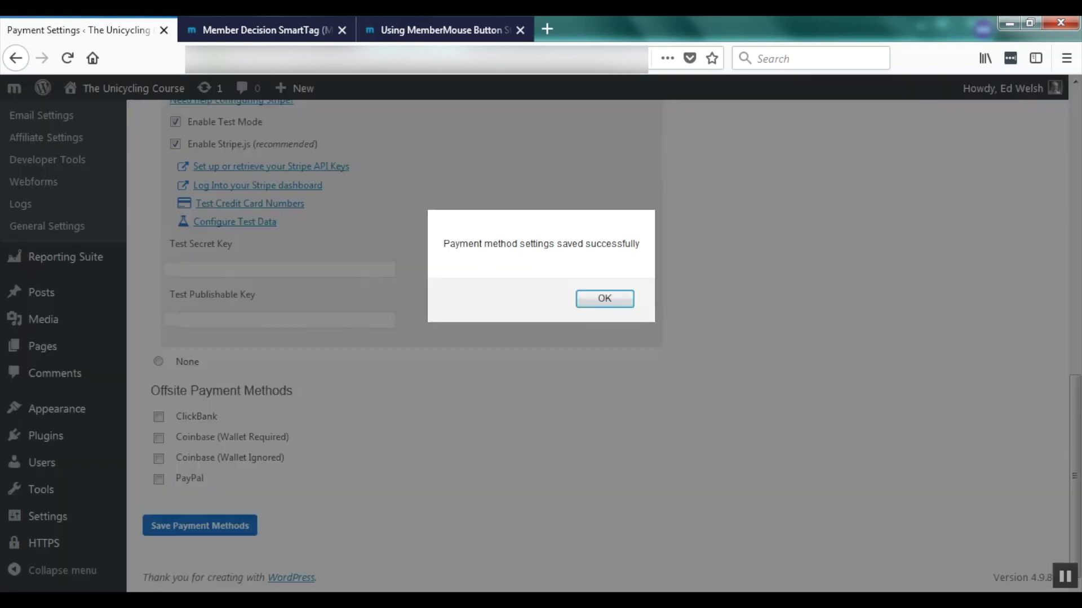
{"action": "left_click", "coordinate": [603, 297]}
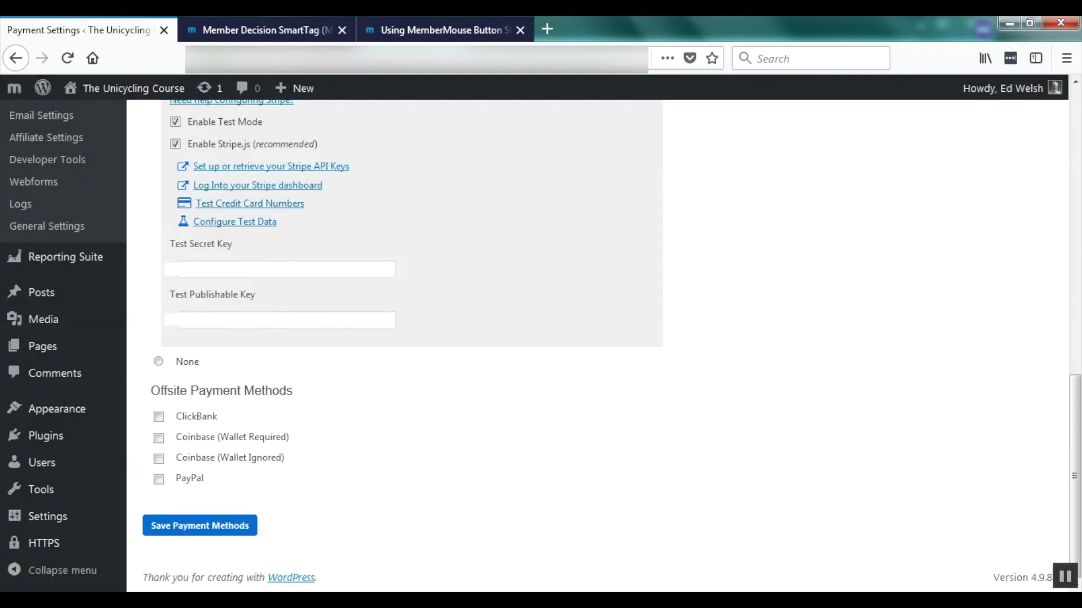
- Consult the Payment Methods Overview article among the related help resources, then return to the payment settings
{"action": "scroll", "coordinate": [597, 338], "scroll_direction": "up", "scroll_amount": 10}
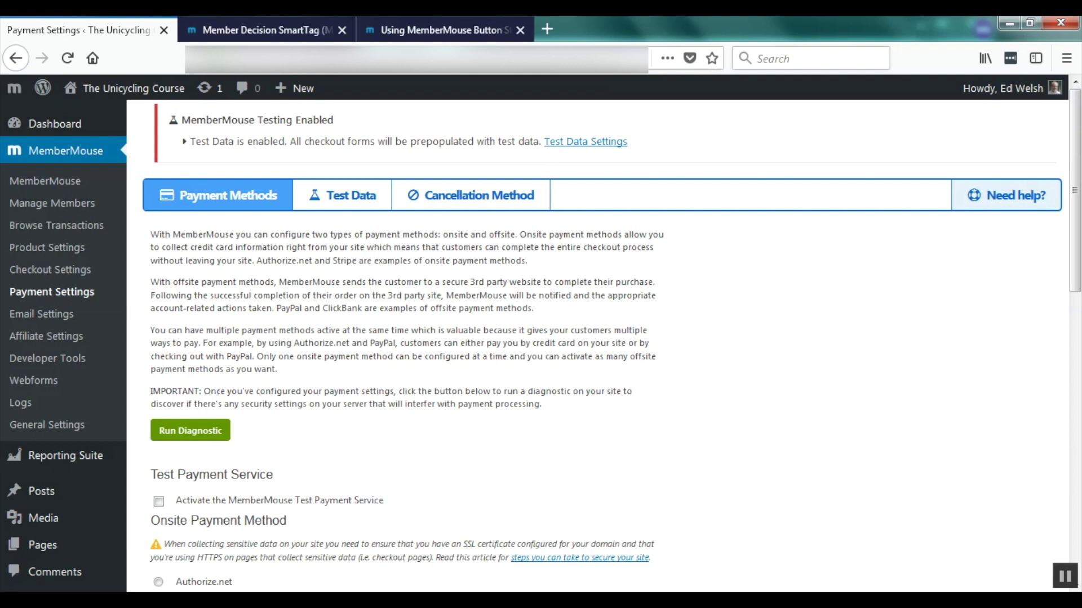
{"action": "mouse_move", "coordinate": [1009, 195]}
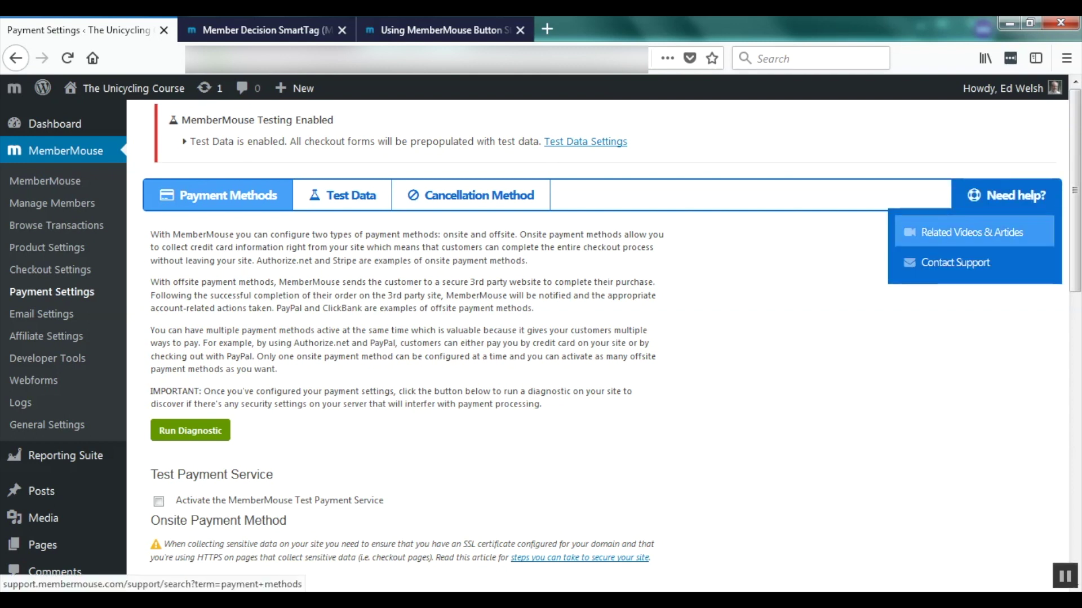
{"action": "left_click", "coordinate": [972, 232]}
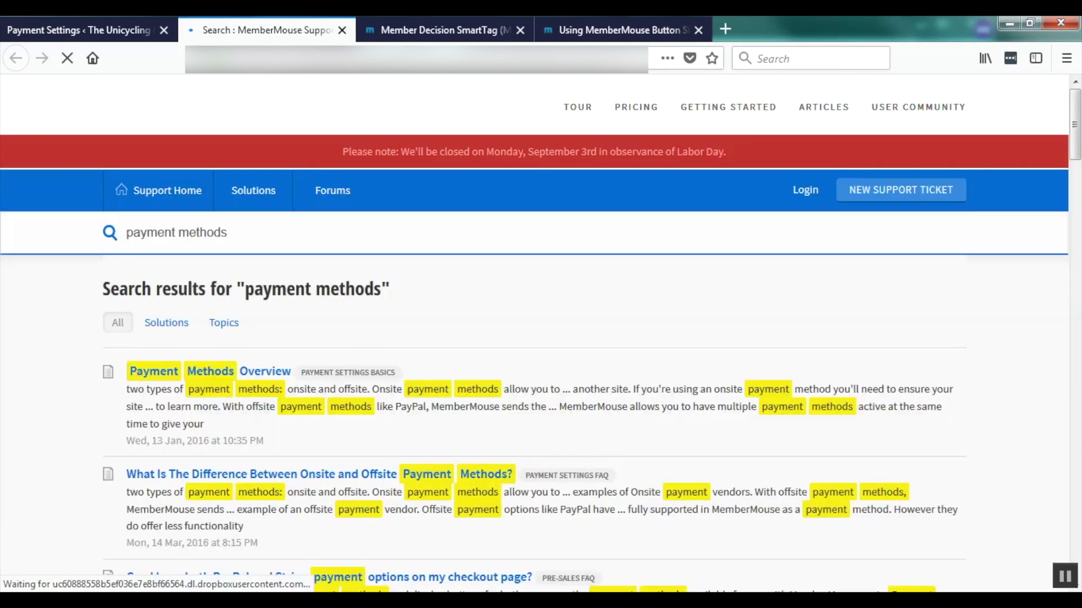
{"action": "scroll", "coordinate": [541, 338], "scroll_direction": "down", "scroll_amount": 3}
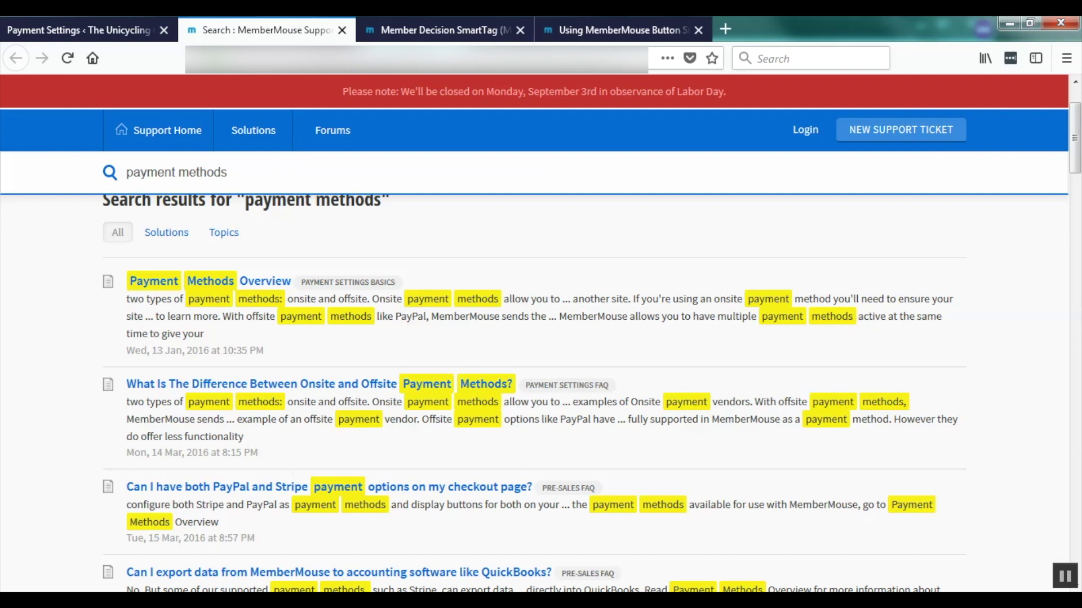
{"action": "left_click", "coordinate": [208, 281]}
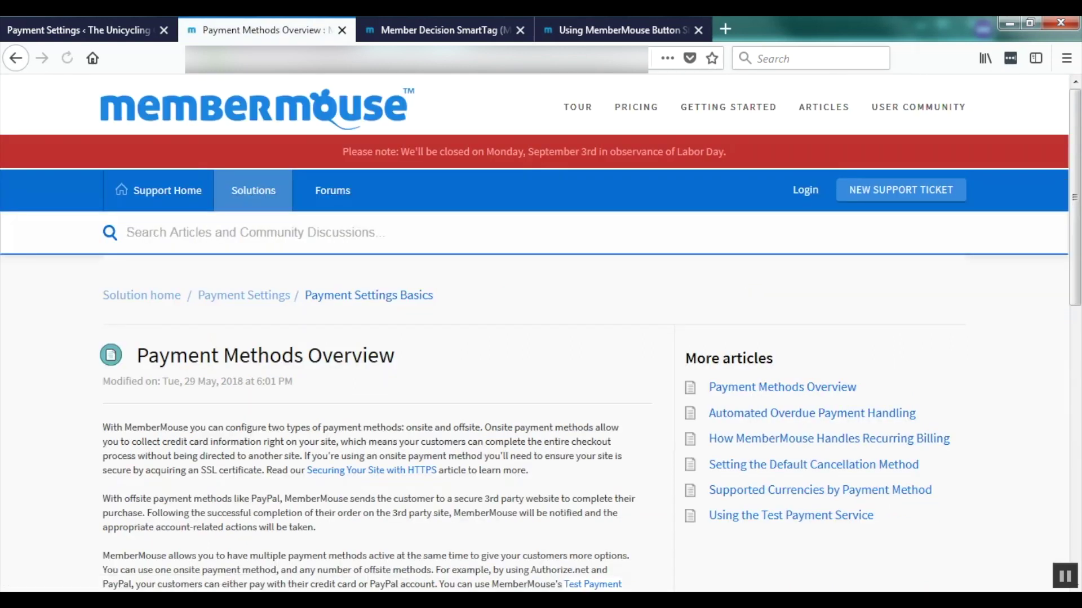
{"action": "scroll", "coordinate": [541, 338], "scroll_direction": "down", "scroll_amount": 2}
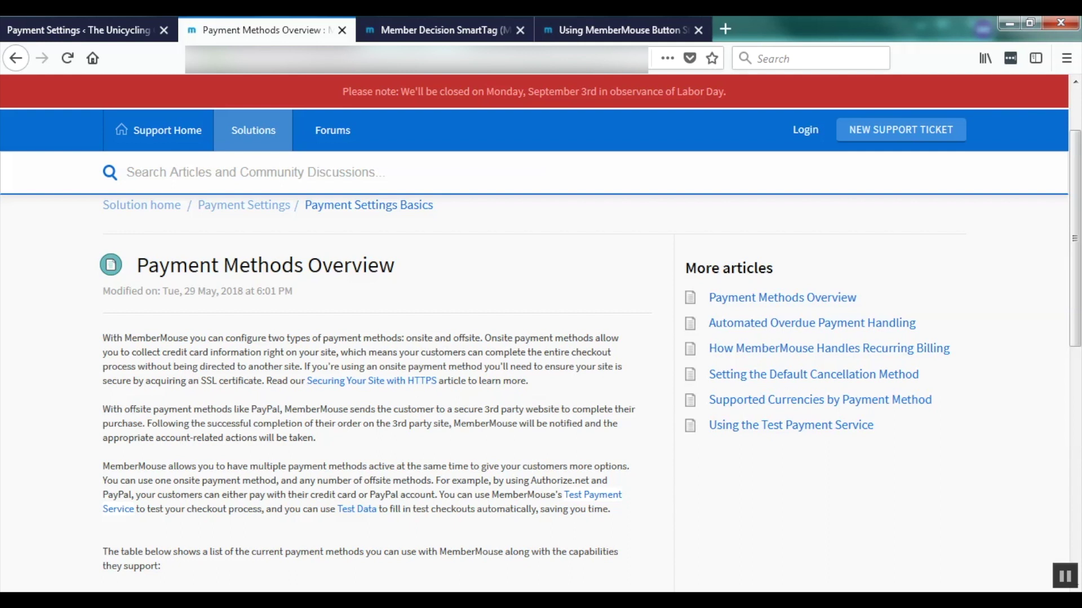
{"action": "left_click", "coordinate": [85, 30]}
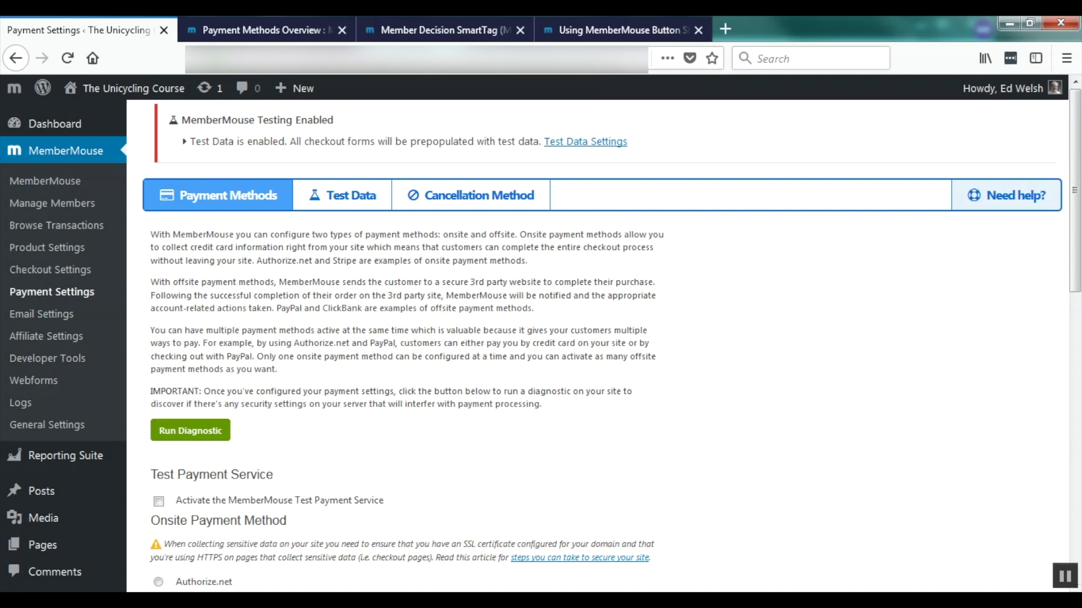
- Add a new WordPress page titled "Sales Page" and place the cursor in its empty body
{"action": "mouse_move", "coordinate": [42, 545]}
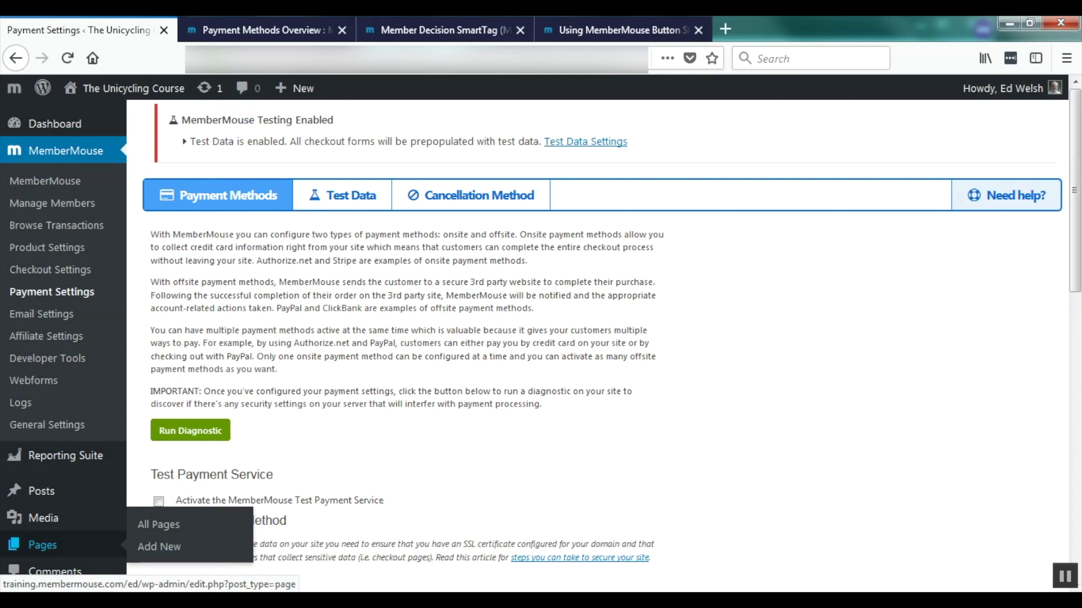
{"action": "left_click", "coordinate": [159, 547]}
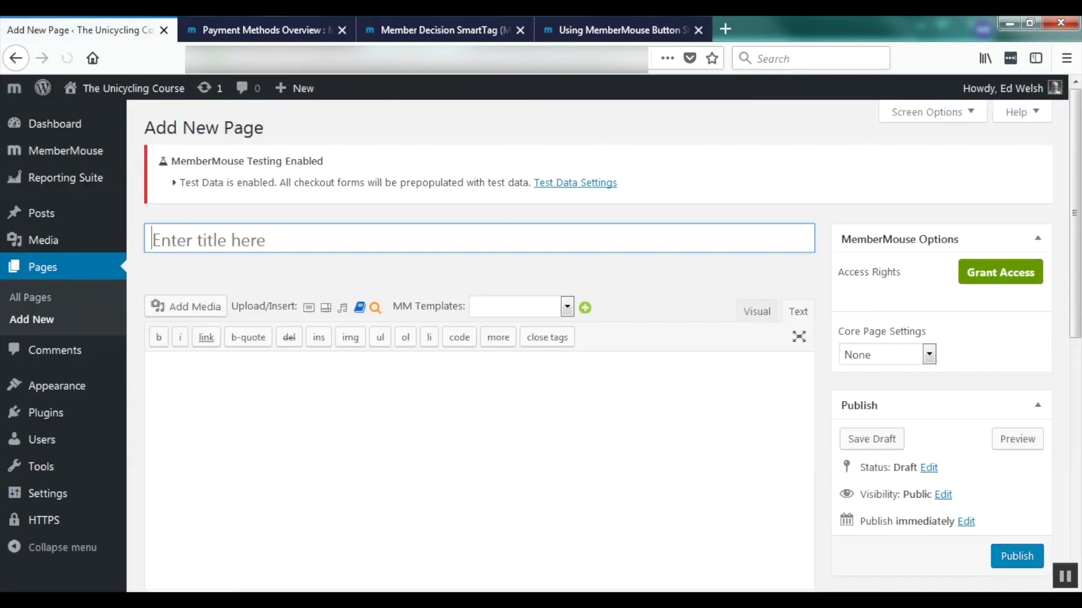
{"action": "type", "text": "Sales"}
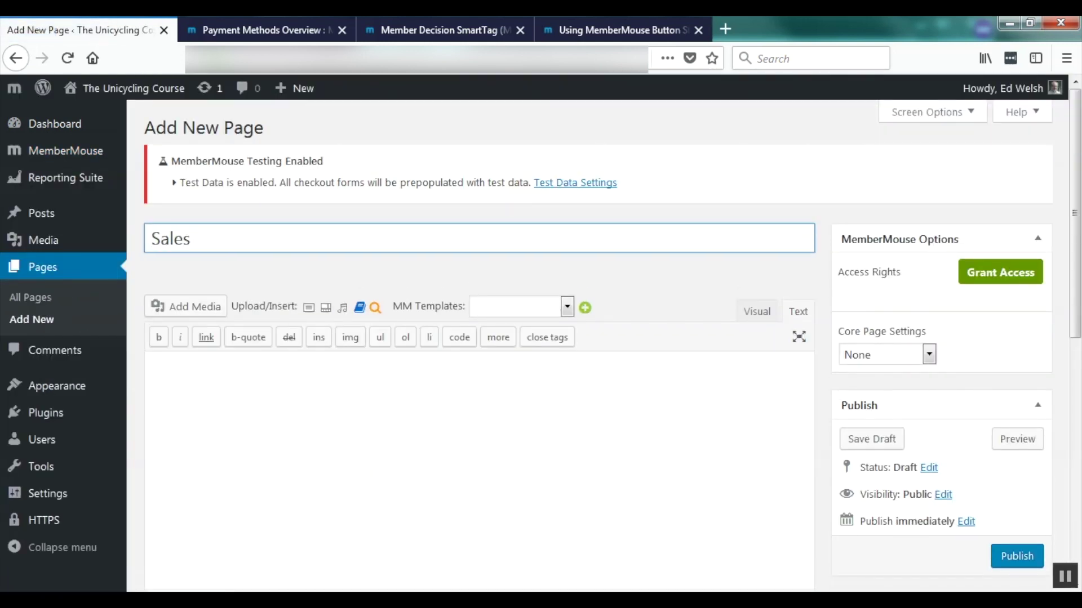
{"action": "type", "text": " Page"}
{"action": "left_click", "coordinate": [155, 365]}
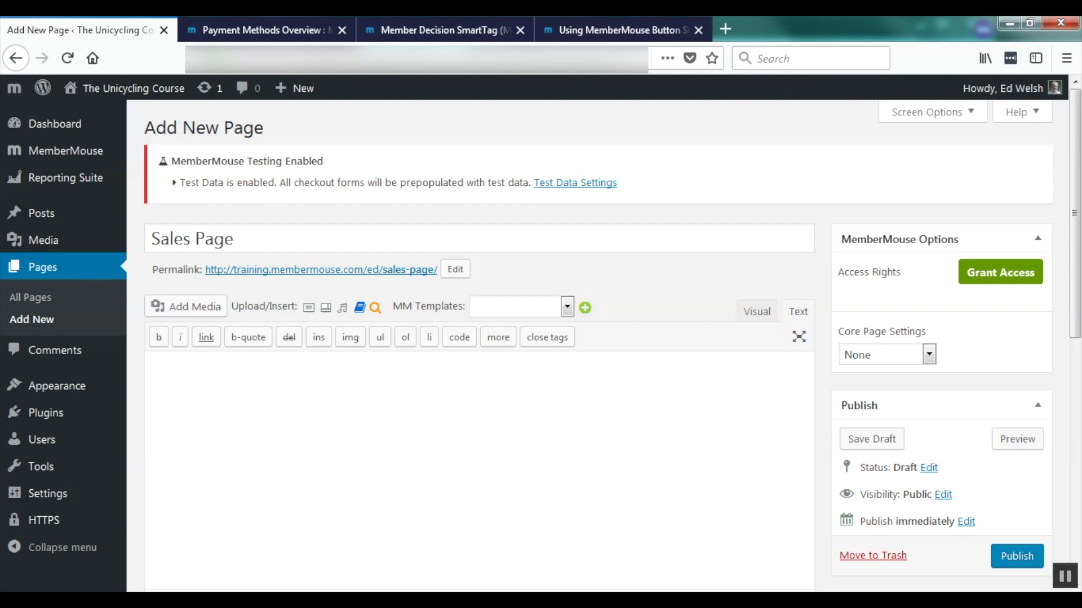
- Insert the MM_Purchase_Link SmartTag into the page body as a Buy Now link for the Bronze Standard product, ID 11
{"action": "left_click", "coordinate": [358, 307]}
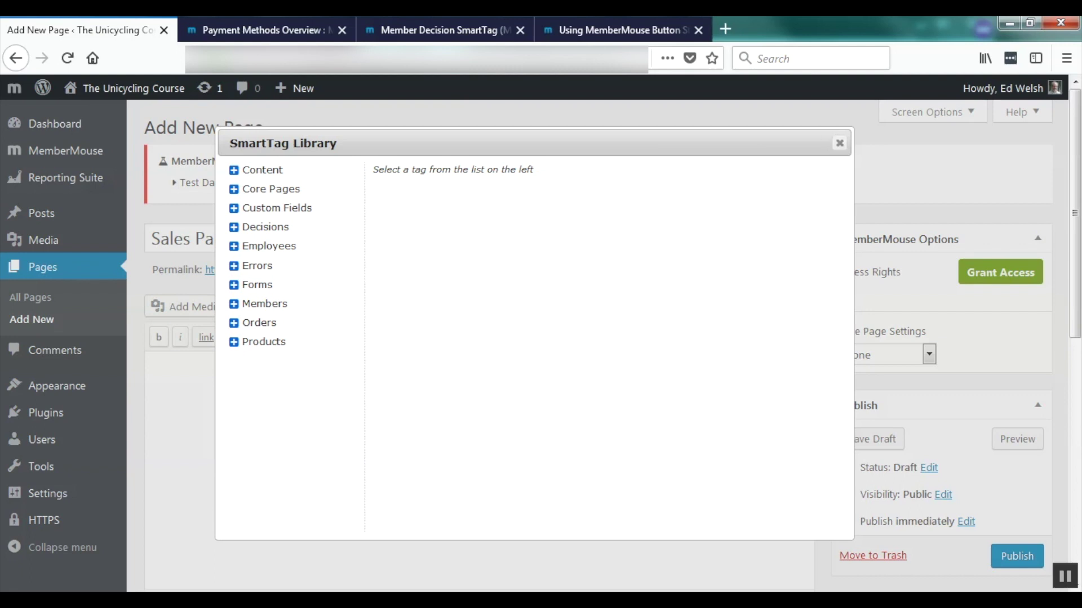
{"action": "left_click", "coordinate": [233, 323]}
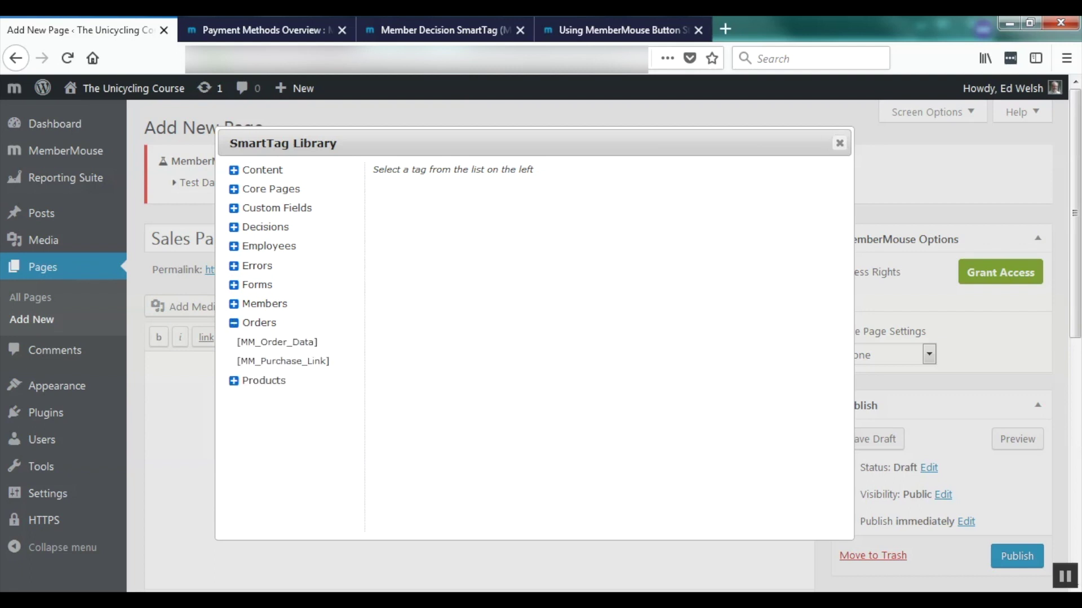
{"action": "left_click", "coordinate": [282, 361]}
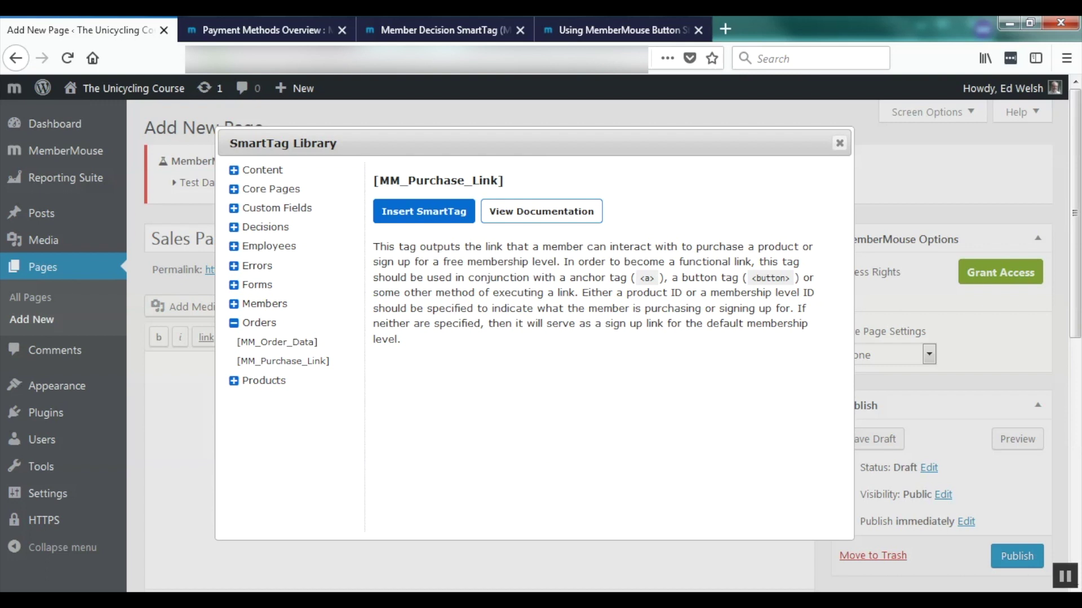
{"action": "left_click", "coordinate": [424, 212]}
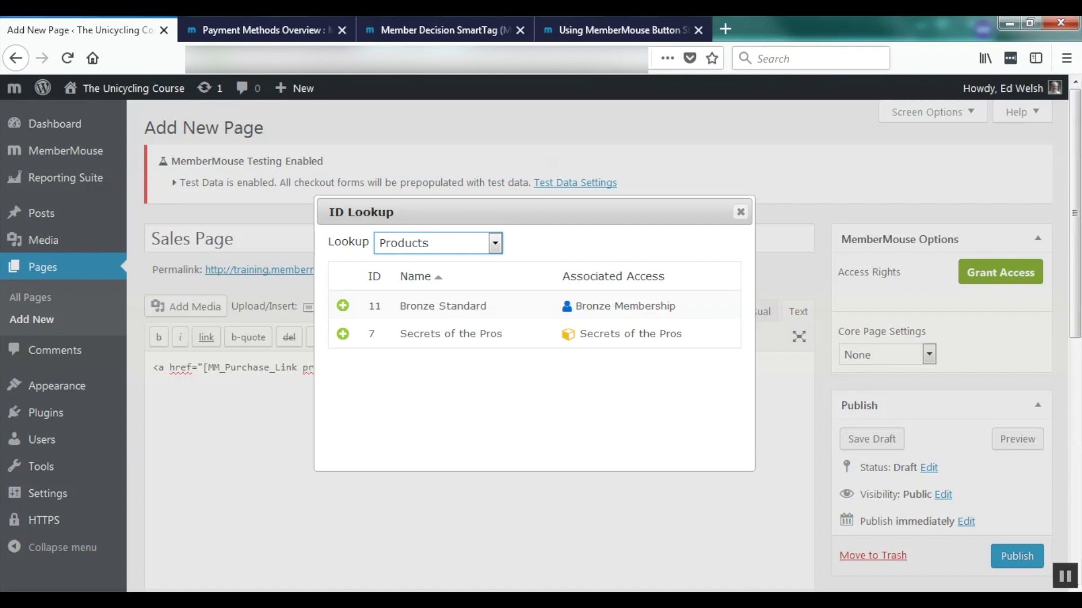
{"action": "left_click", "coordinate": [343, 305]}
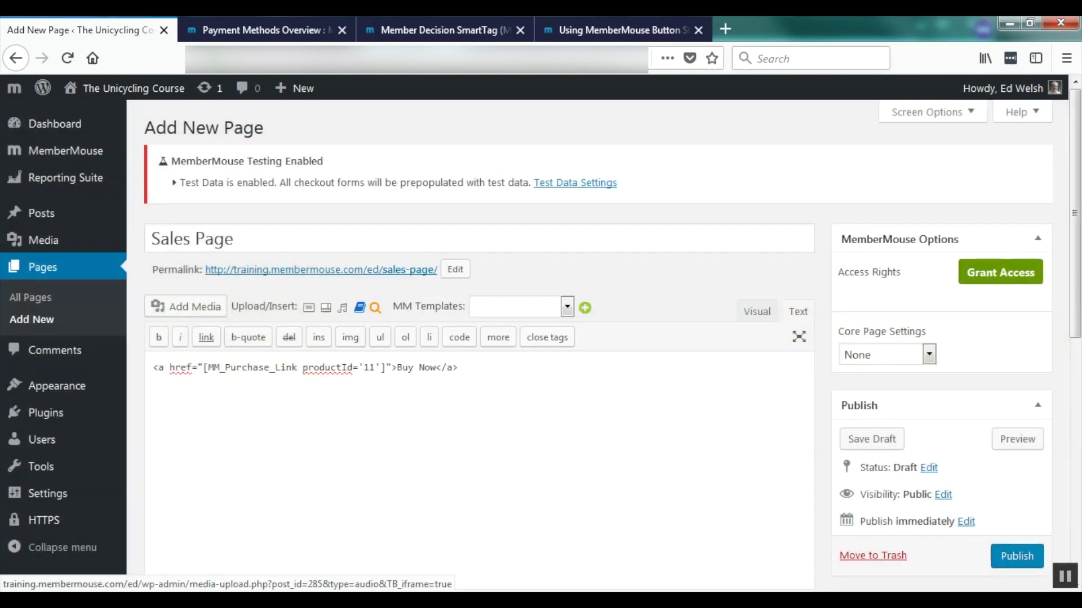
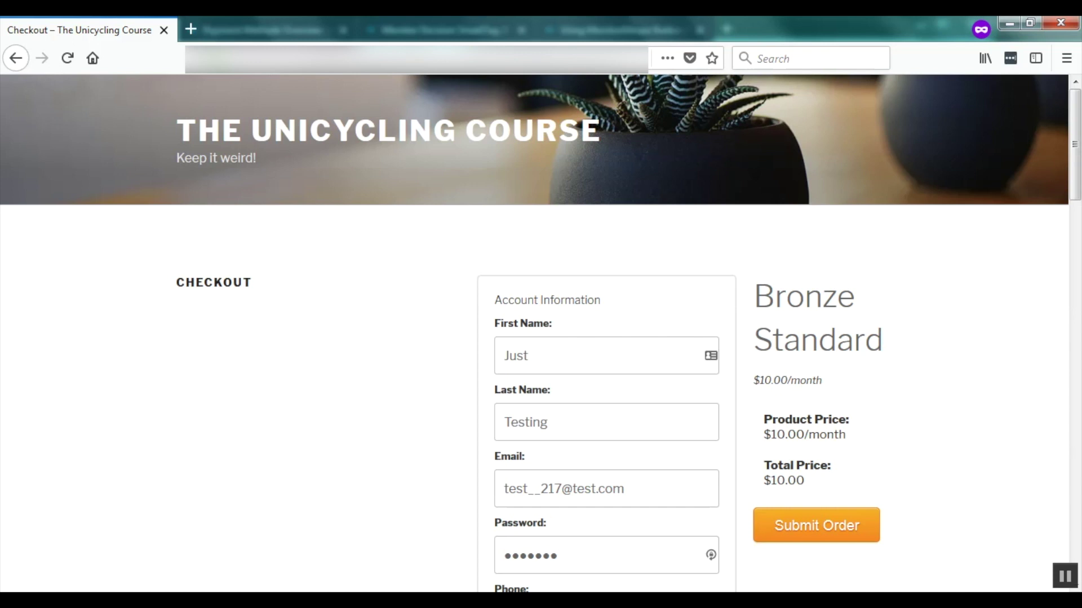
- Open the MemberMouse product settings in a new tab and copy the Purchase Link SmartTag of the Bronze Standard product
{"action": "mouse_move", "coordinate": [414, 601]}
{"action": "left_click", "coordinate": [327, 530]}
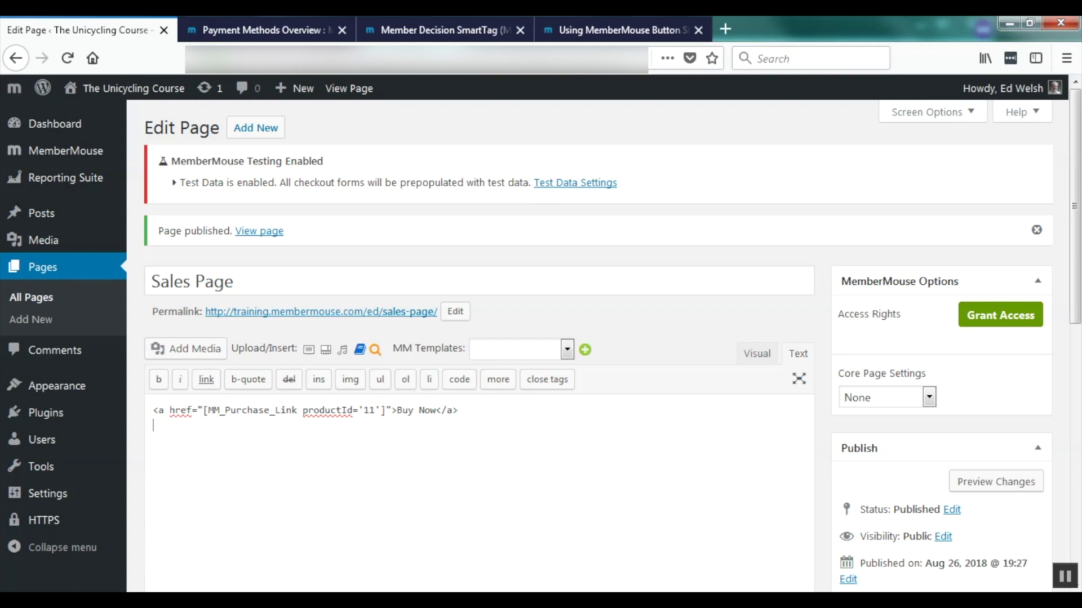
{"action": "mouse_move", "coordinate": [66, 151]}
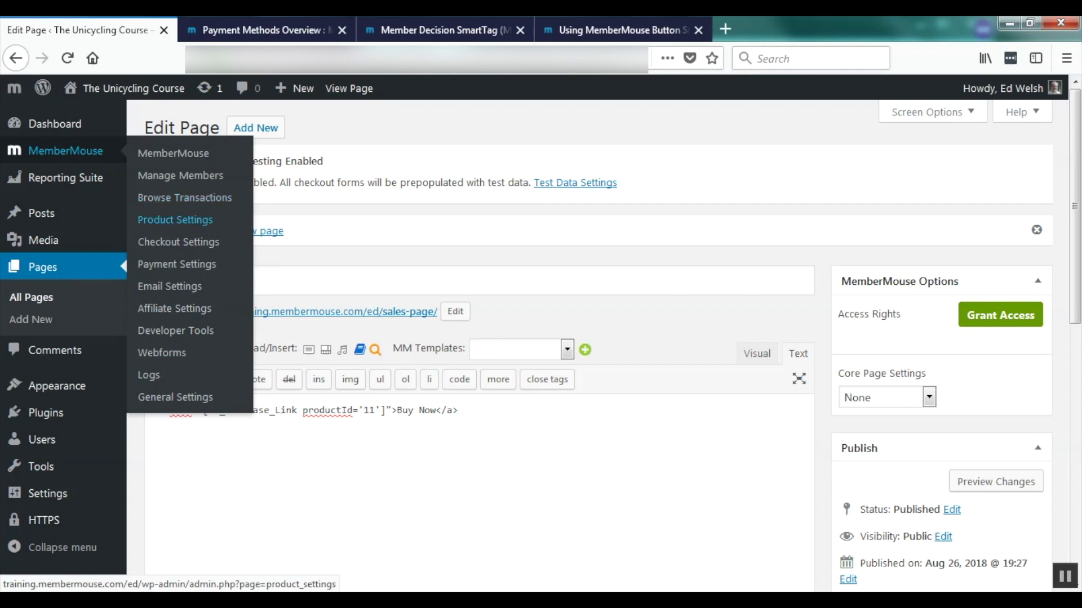
{"action": "right_click", "coordinate": [176, 219]}
{"action": "left_click", "coordinate": [214, 231]}
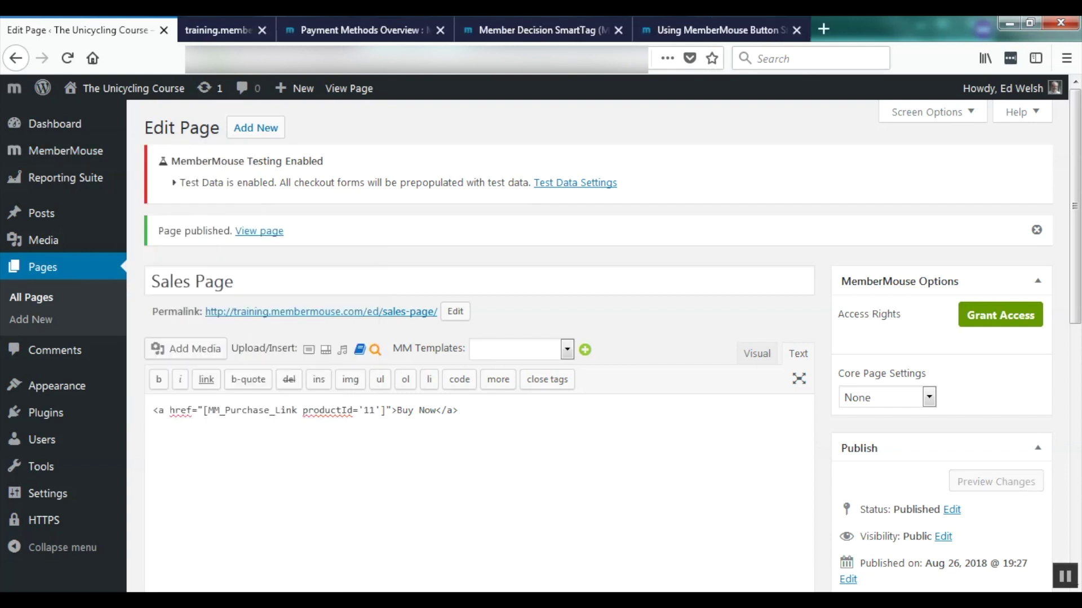
{"action": "key", "text": "ctrl+Tab"}
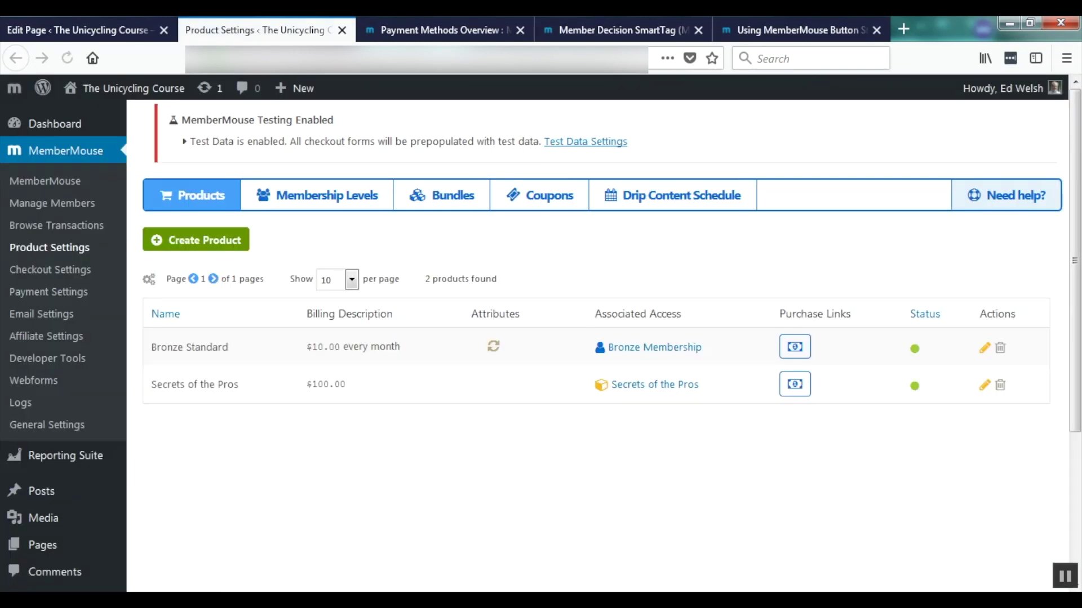
{"action": "left_click", "coordinate": [795, 347]}
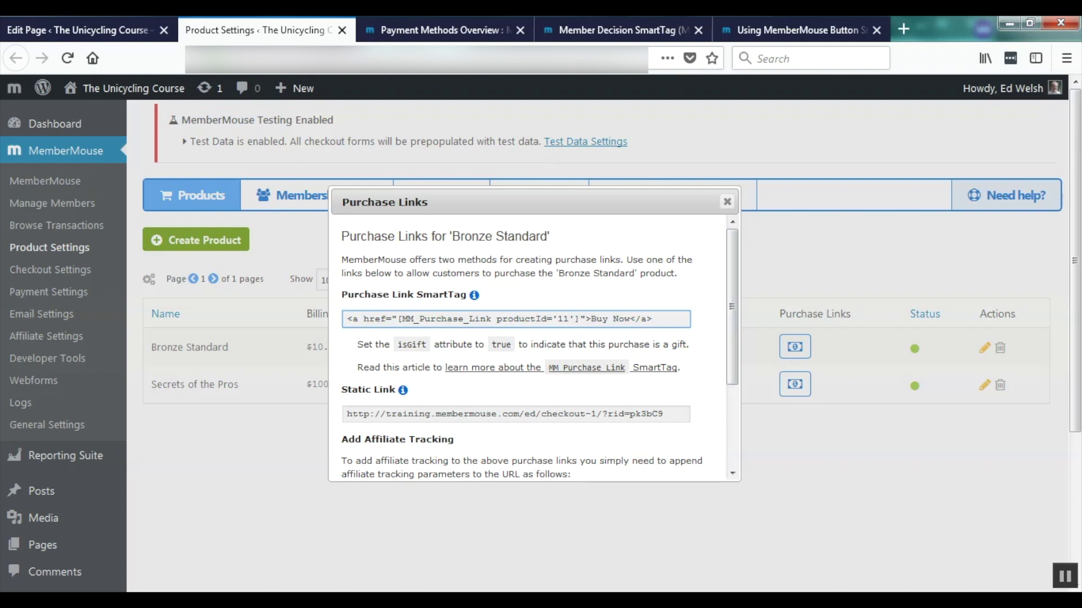
{"action": "left_click", "coordinate": [516, 319]}
{"action": "key", "text": "ctrl+c"}
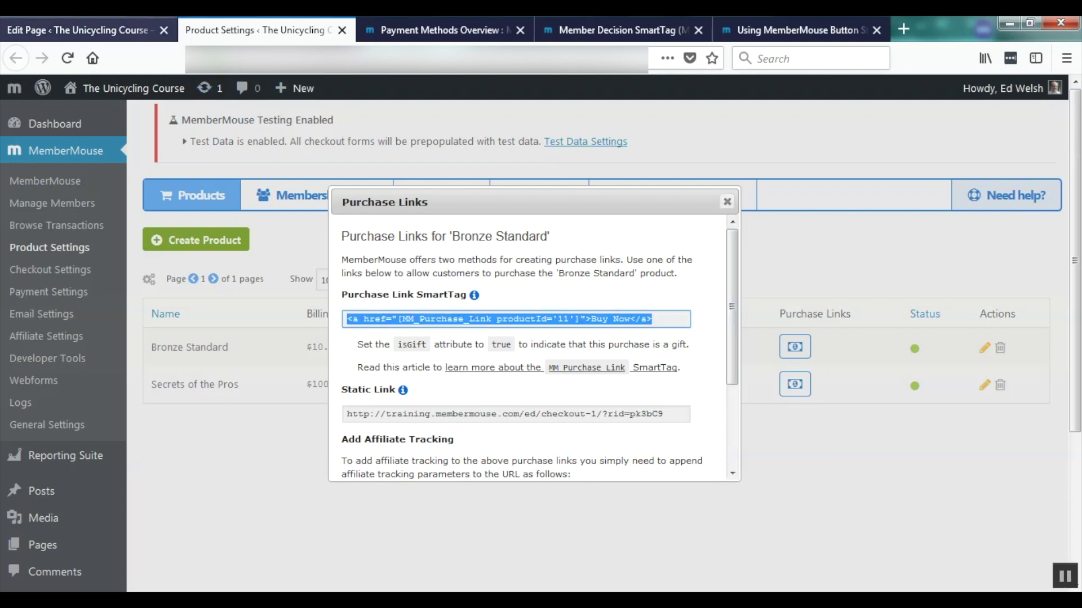
- Try pasting the copied purchase link SmartTag below the existing link on the Sales Page, and undo the paste
{"action": "left_click", "coordinate": [78, 30]}
{"action": "mouse_move", "coordinate": [65, 151]}
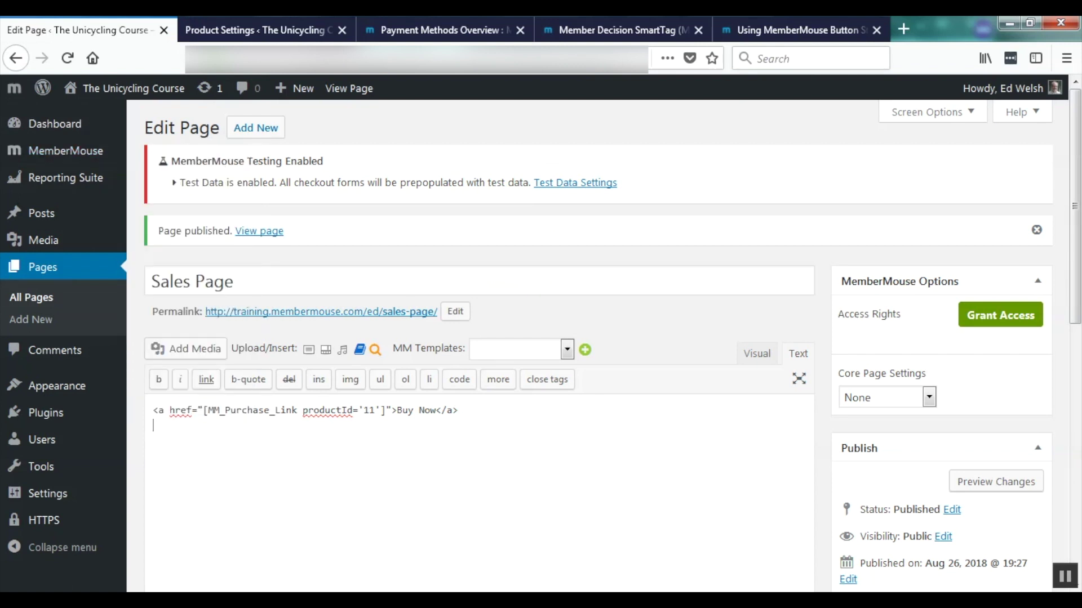
{"action": "key", "text": "ctrl+v"}
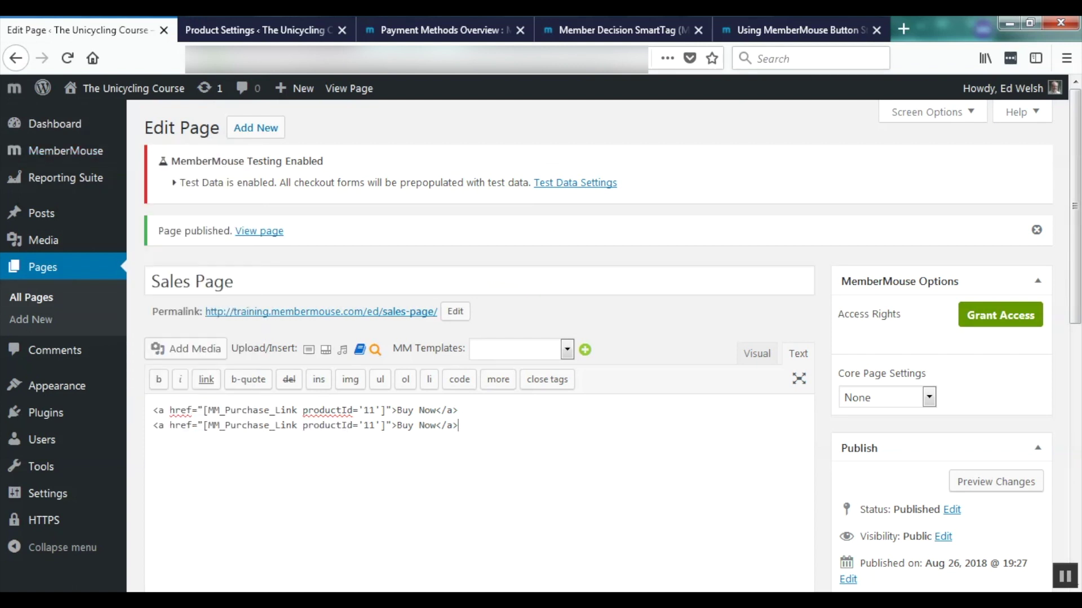
{"action": "key", "text": "ctrl+z"}
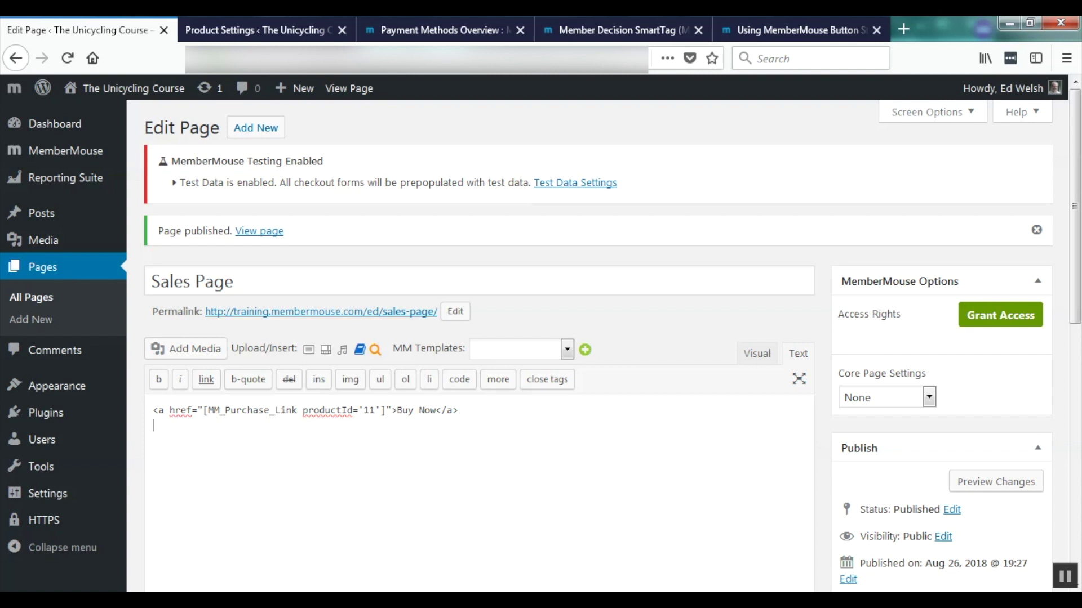
- Style the Buy Now link by adding class="mm-button large green" to its anchor tag, and update the Sales Page
{"action": "left_click", "coordinate": [392, 411]}
{"action": "type", "text": "class=\"mm-button large green\""}
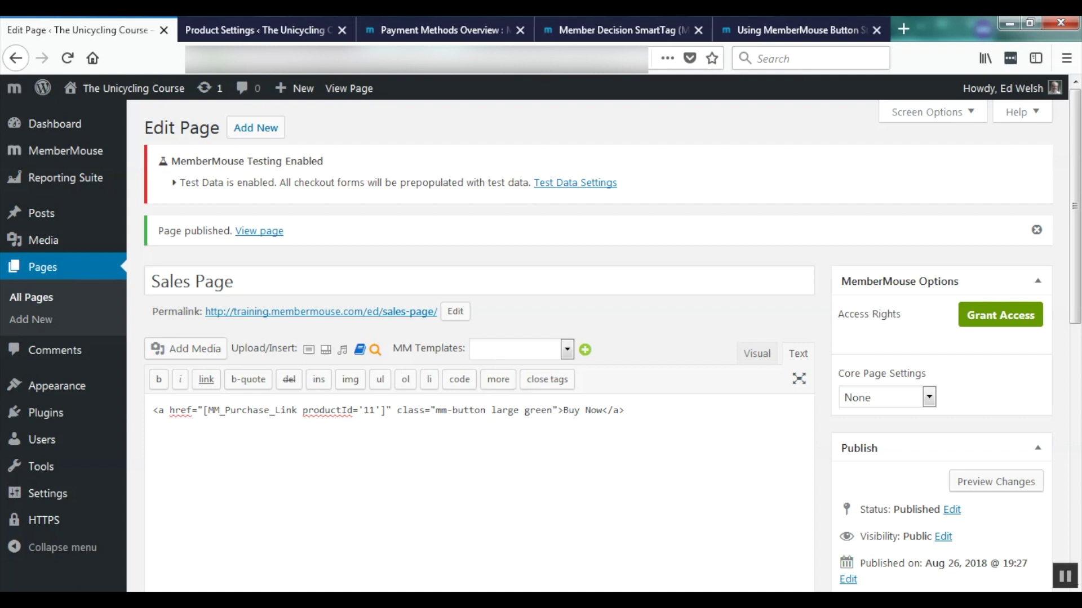
{"action": "scroll", "coordinate": [479, 338], "scroll_direction": "down", "scroll_amount": 3}
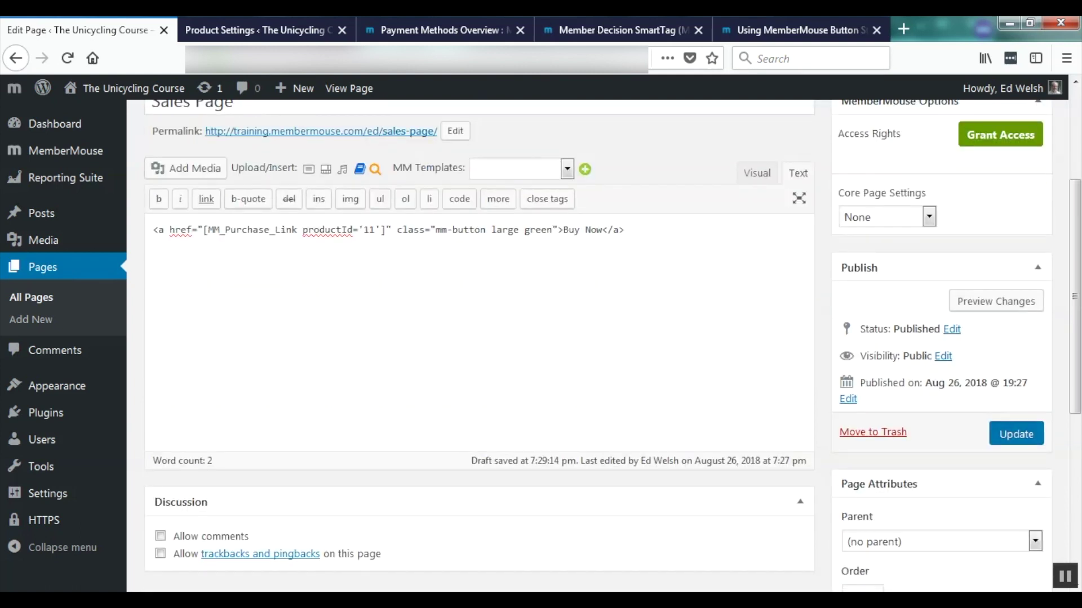
{"action": "left_click", "coordinate": [1016, 434]}
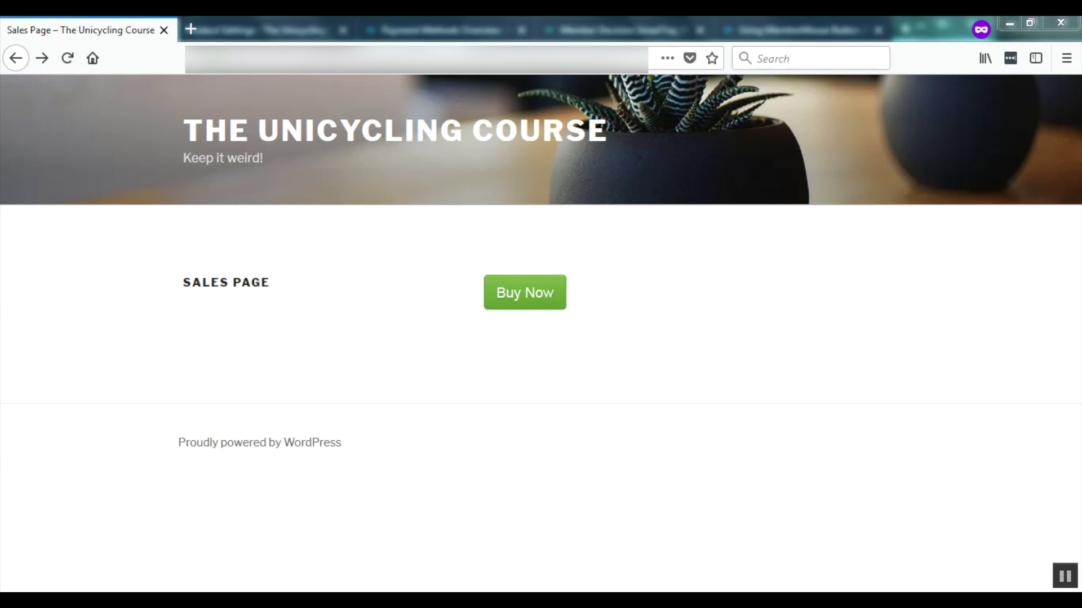
- Search the MemberMouse support articles for "button sty" and read through the Using MemberMouse Button Styles article
{"action": "type", "text": "button"}
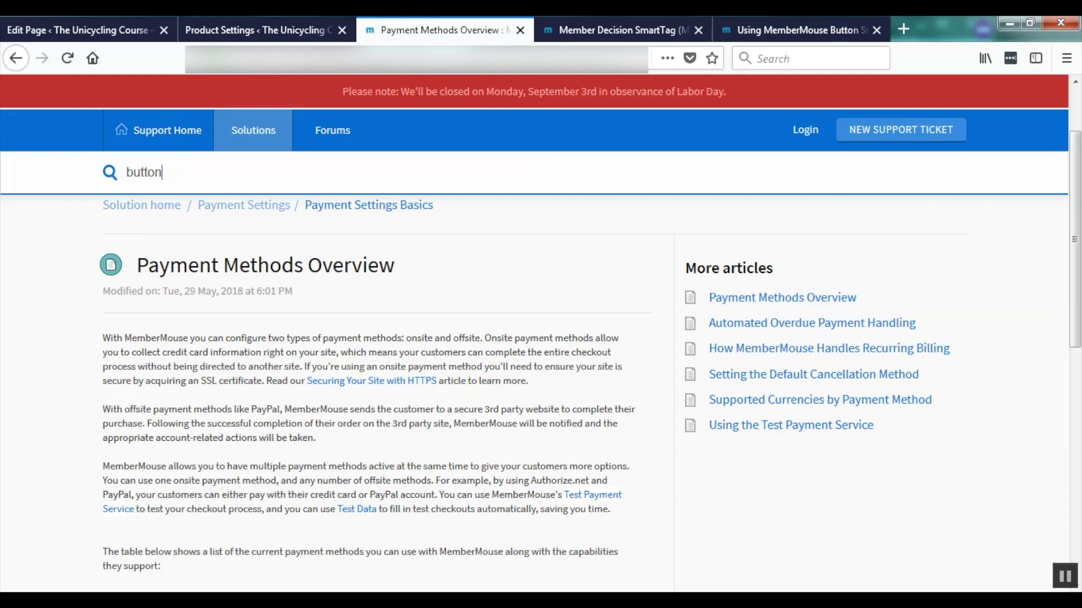
{"action": "type", "text": " sty"}
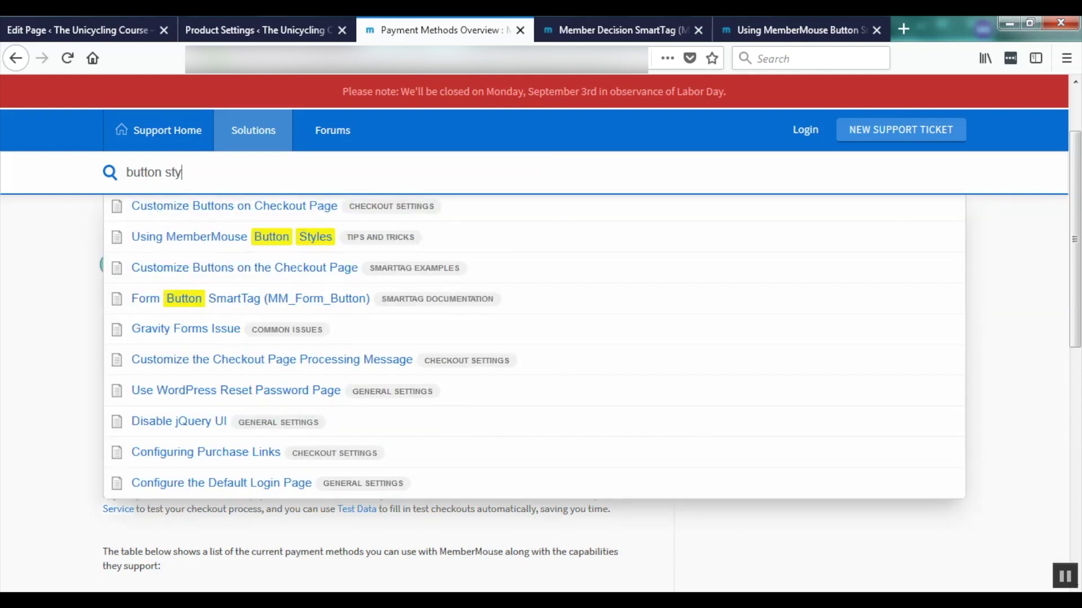
{"action": "key", "text": "Down"}
{"action": "key", "text": "Down"}
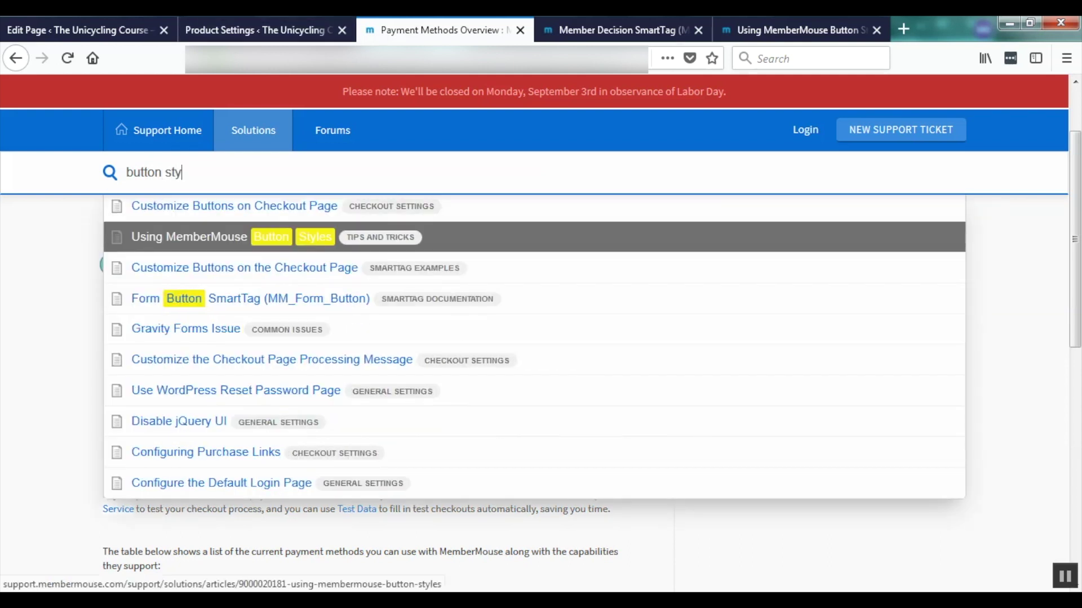
{"action": "key", "text": "Return"}
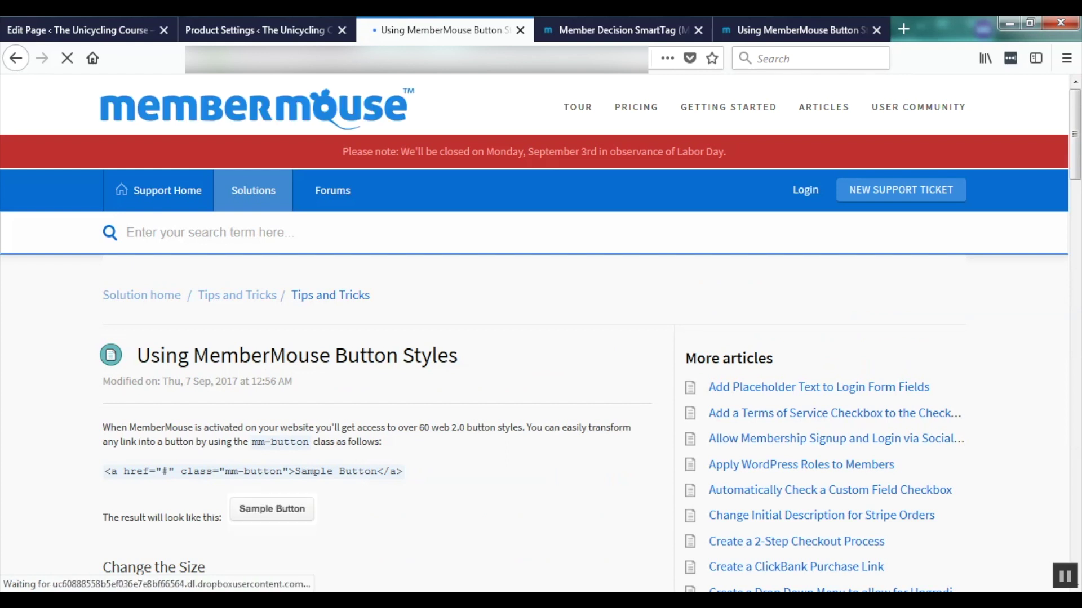
{"action": "scroll", "coordinate": [540, 338], "scroll_direction": "down", "scroll_amount": 10}
{"action": "scroll", "coordinate": [541, 394], "scroll_direction": "down", "scroll_amount": 10}
{"action": "scroll", "coordinate": [540, 394], "scroll_direction": "down", "scroll_amount": 3}
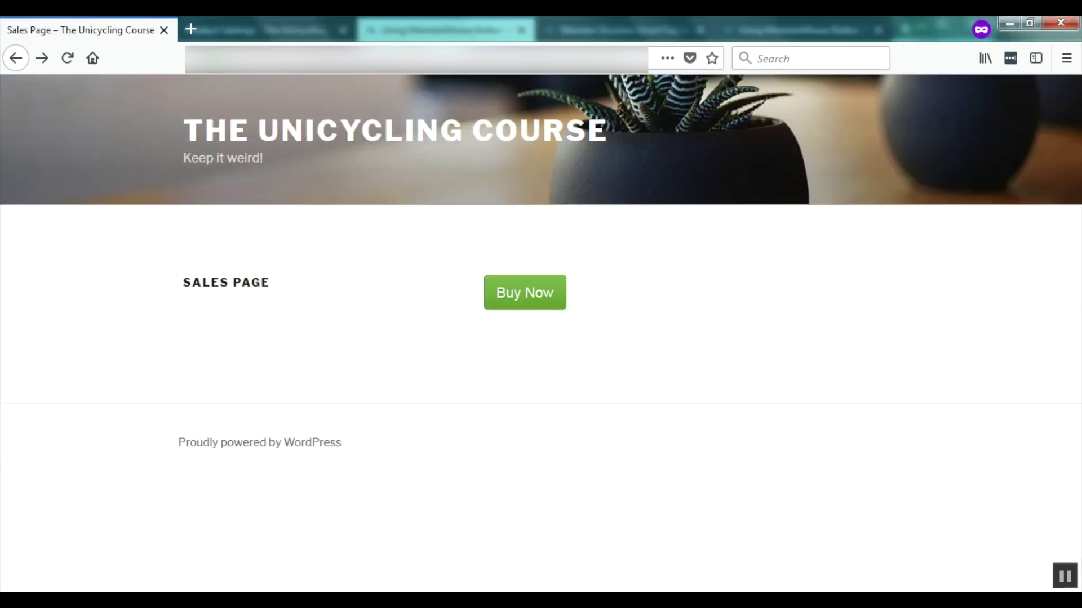
- Place a test order for Bronze Standard from the sales page's Buy Now button, submitting the prefilled checkout and reviewing the order details
{"action": "left_click", "coordinate": [500, 521]}
{"action": "left_click", "coordinate": [525, 292]}
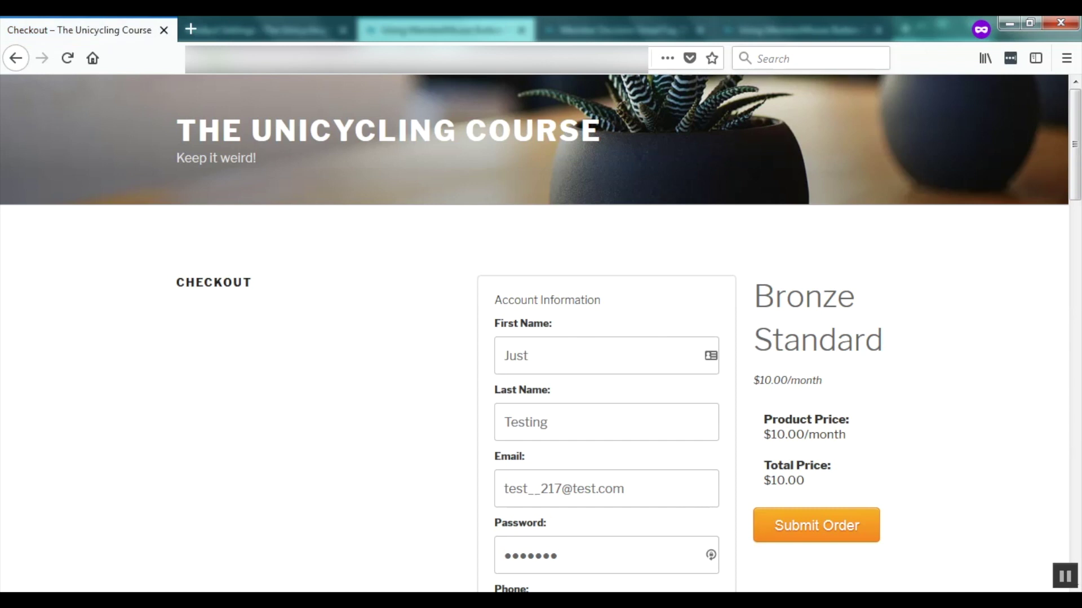
{"action": "scroll", "coordinate": [540, 334], "scroll_direction": "down", "scroll_amount": 3}
{"action": "scroll", "coordinate": [541, 333], "scroll_direction": "down", "scroll_amount": 5}
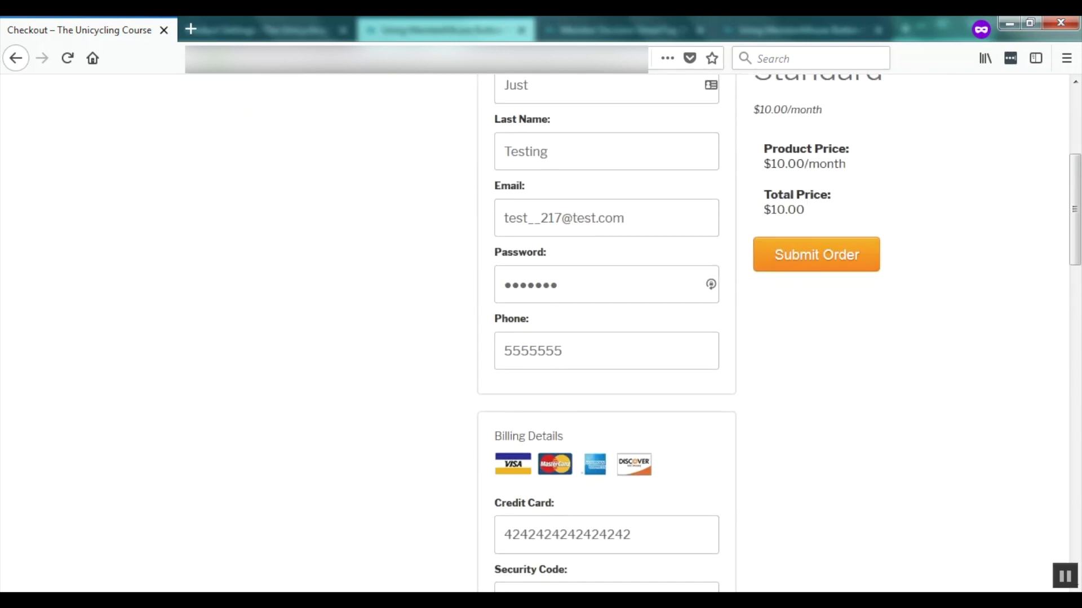
{"action": "scroll", "coordinate": [541, 334], "scroll_direction": "down", "scroll_amount": 10}
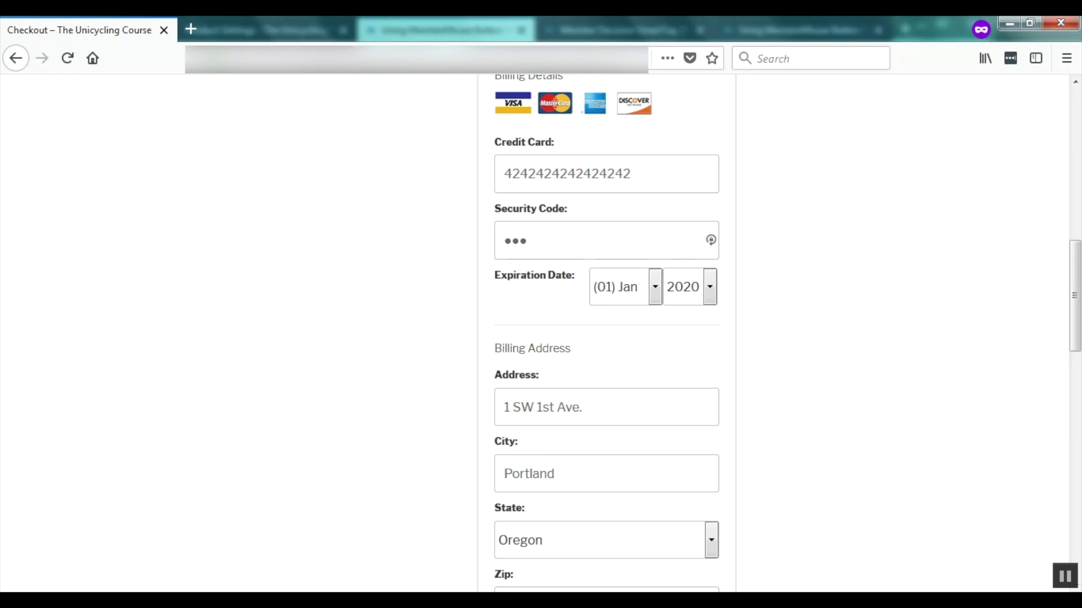
{"action": "scroll", "coordinate": [541, 334], "scroll_direction": "up", "scroll_amount": 10}
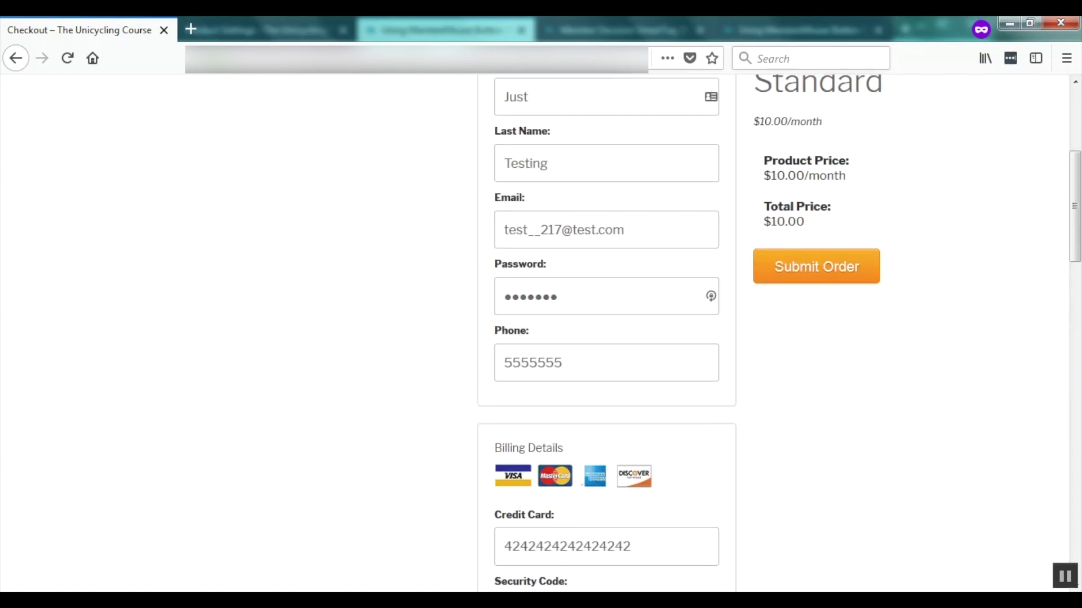
{"action": "scroll", "coordinate": [541, 333], "scroll_direction": "up", "scroll_amount": 2}
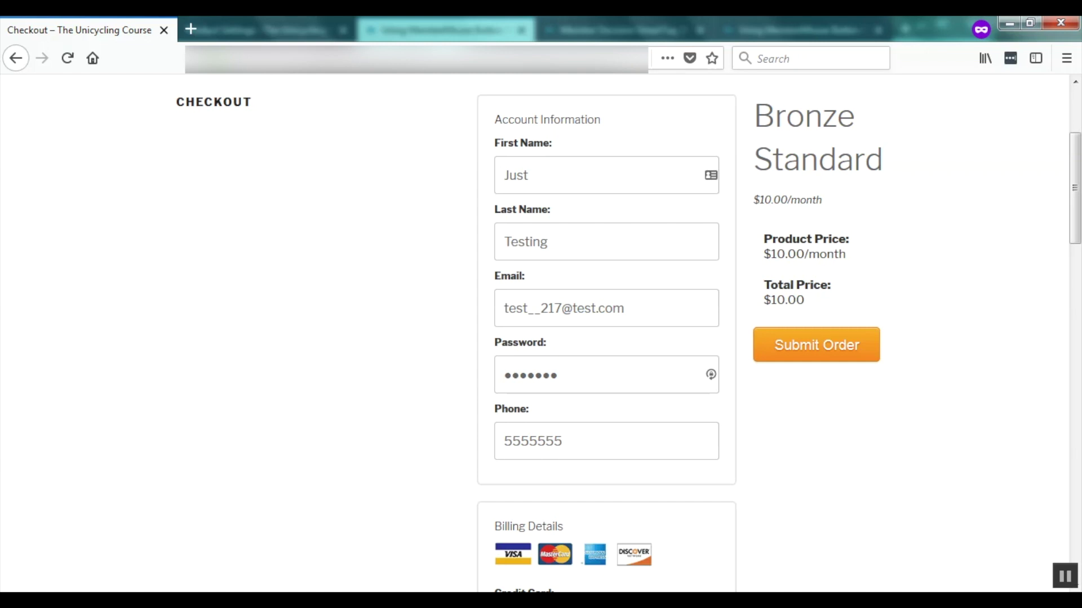
{"action": "left_click", "coordinate": [816, 345]}
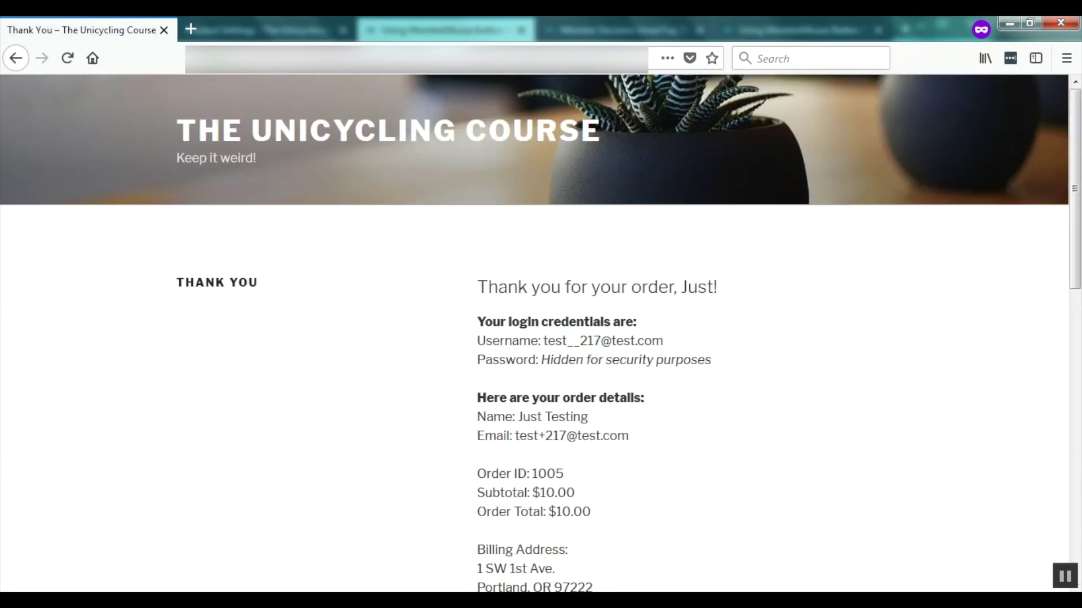
{"action": "scroll", "coordinate": [541, 334], "scroll_direction": "down", "scroll_amount": 2}
{"action": "scroll", "coordinate": [541, 333], "scroll_direction": "up", "scroll_amount": 3}
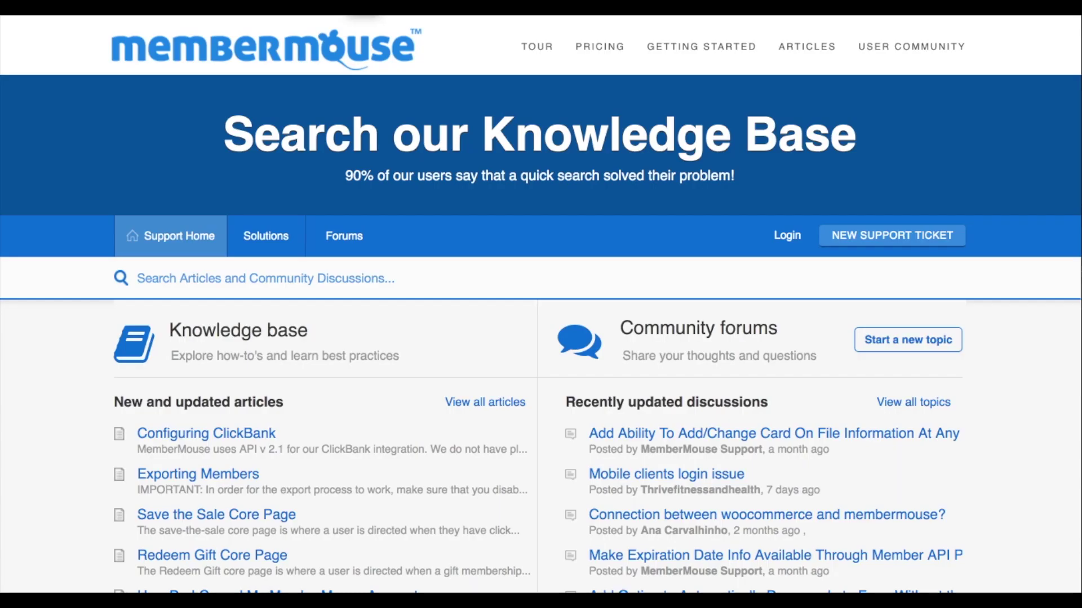
- Browse the Solutions section of the MemberMouse support site and open the form for a new support ticket
{"action": "left_click", "coordinate": [265, 236]}
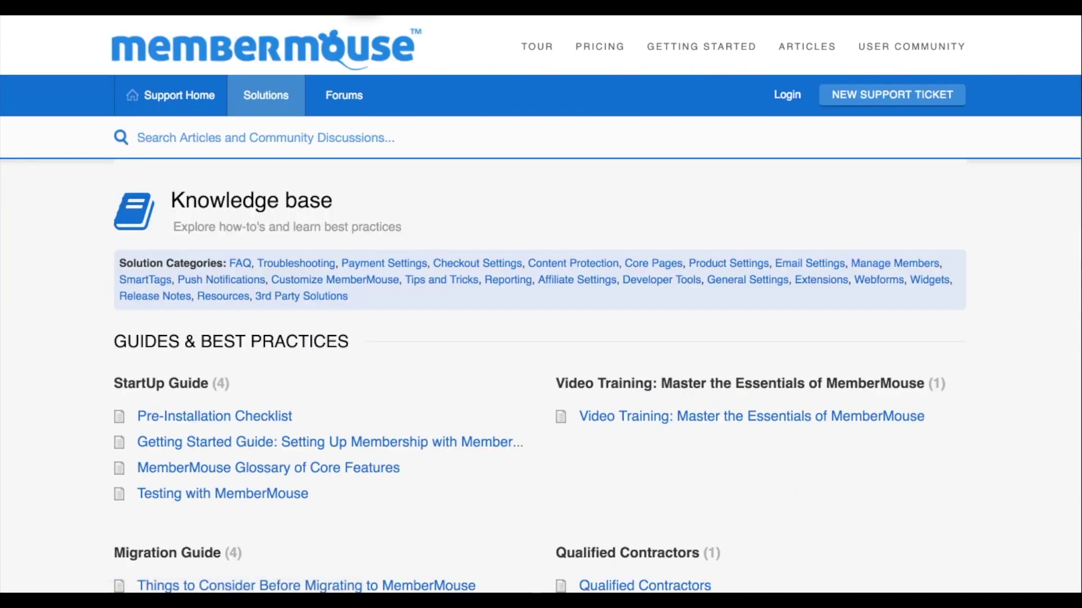
{"action": "scroll", "coordinate": [541, 305], "scroll_direction": "down", "scroll_amount": 7}
{"action": "scroll", "coordinate": [541, 304], "scroll_direction": "down", "scroll_amount": 7}
{"action": "scroll", "coordinate": [541, 304], "scroll_direction": "down", "scroll_amount": 5}
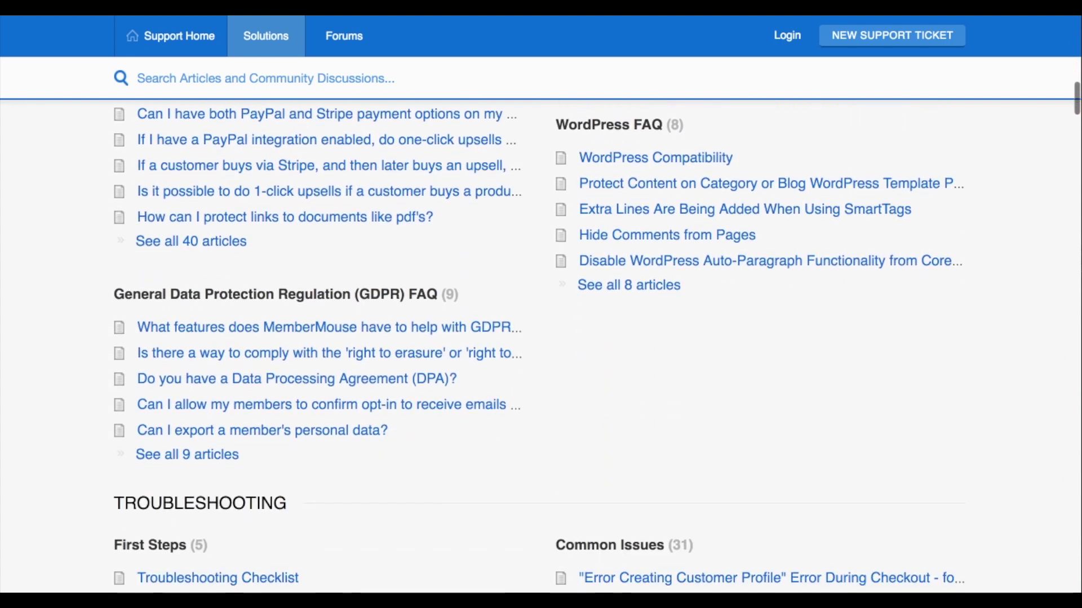
{"action": "scroll", "coordinate": [541, 304], "scroll_direction": "up", "scroll_amount": 19}
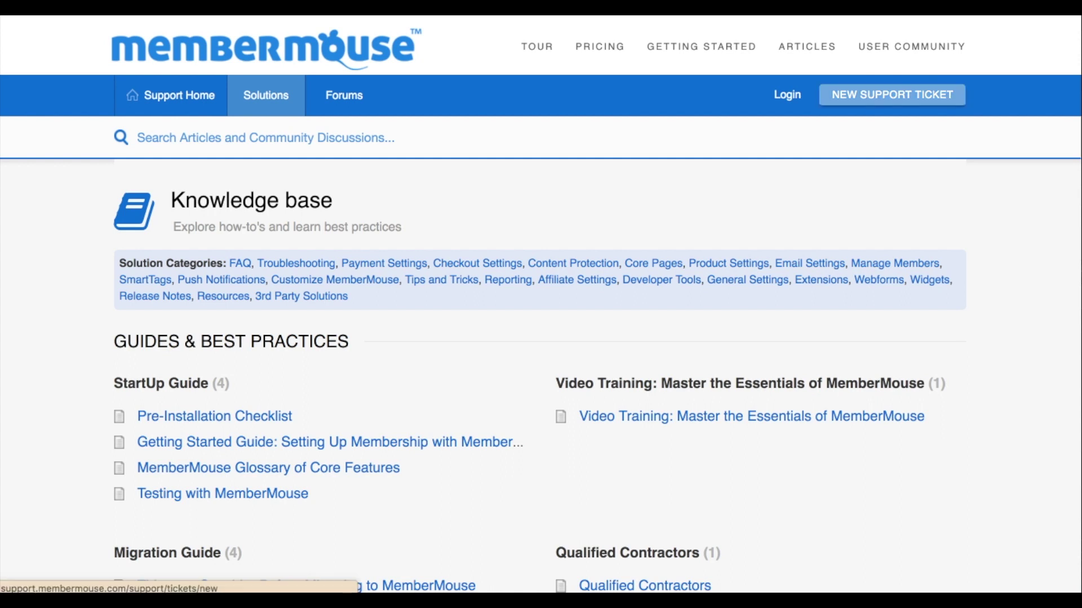
{"action": "left_click", "coordinate": [891, 95]}
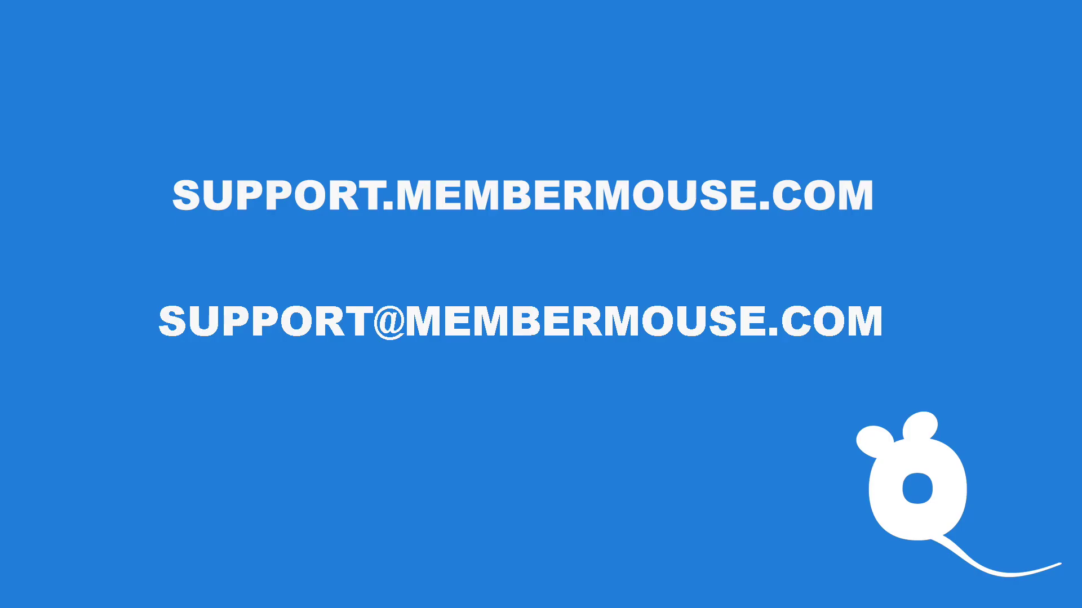